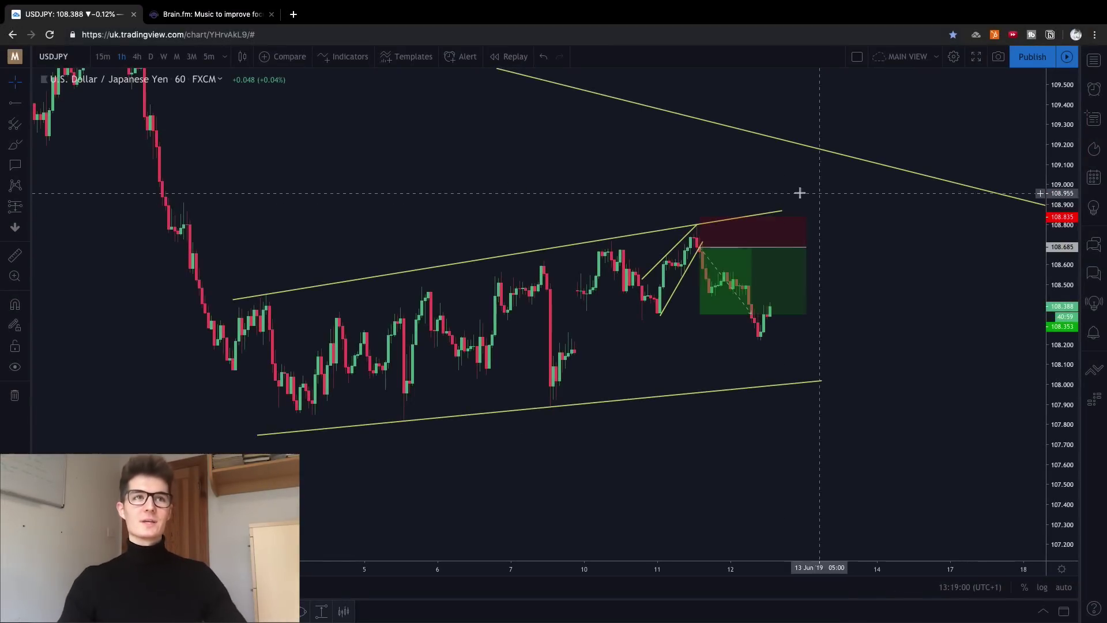
- Show the short trade's stop, target and P&L, then hide those labels again
click(776, 302)
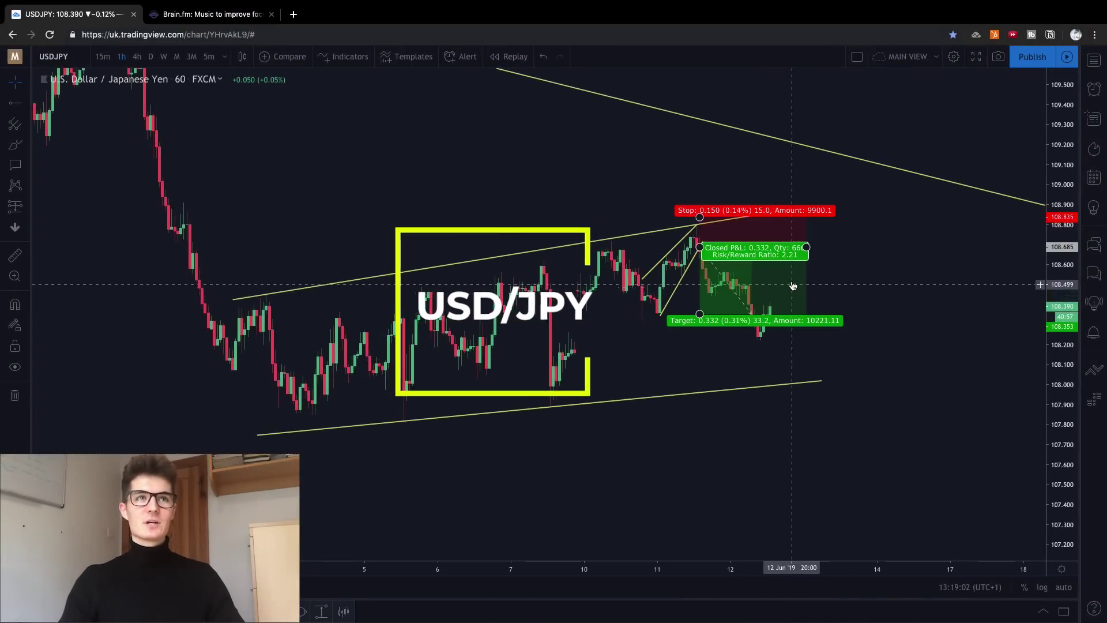
click(811, 270)
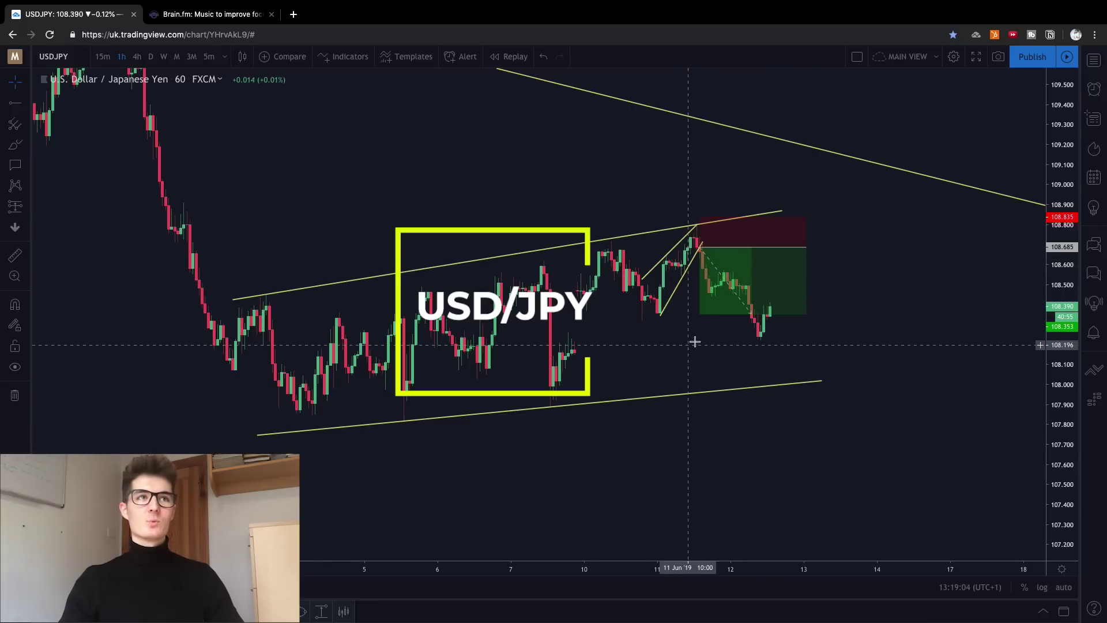
mouse_move(792, 314)
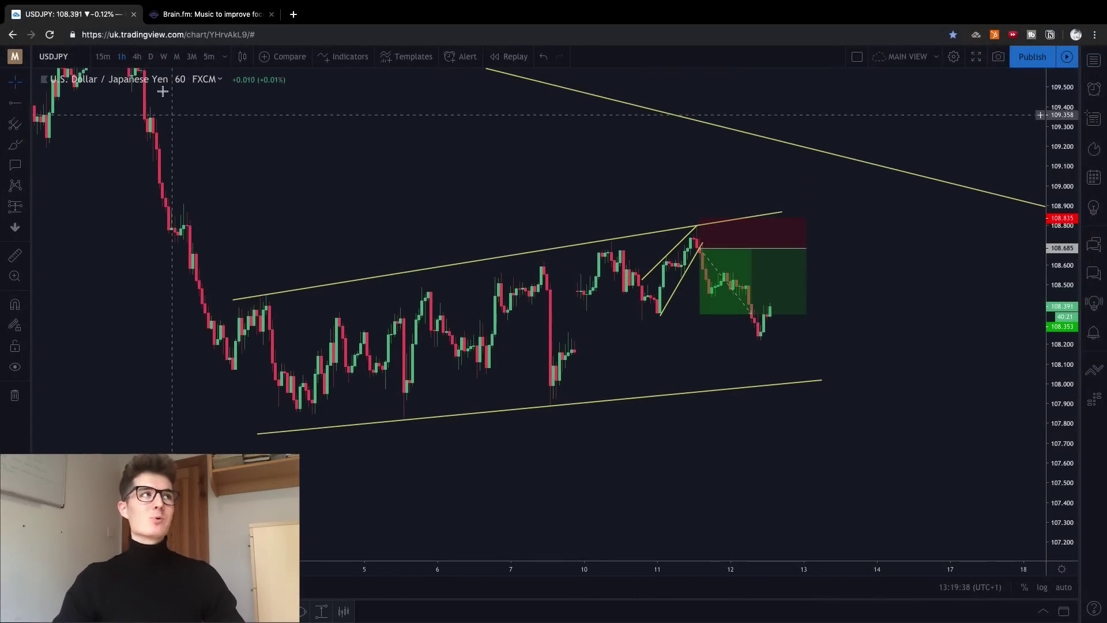
- Switch USD/JPY to daily candles, then zoom and pan the chart into view
click(151, 56)
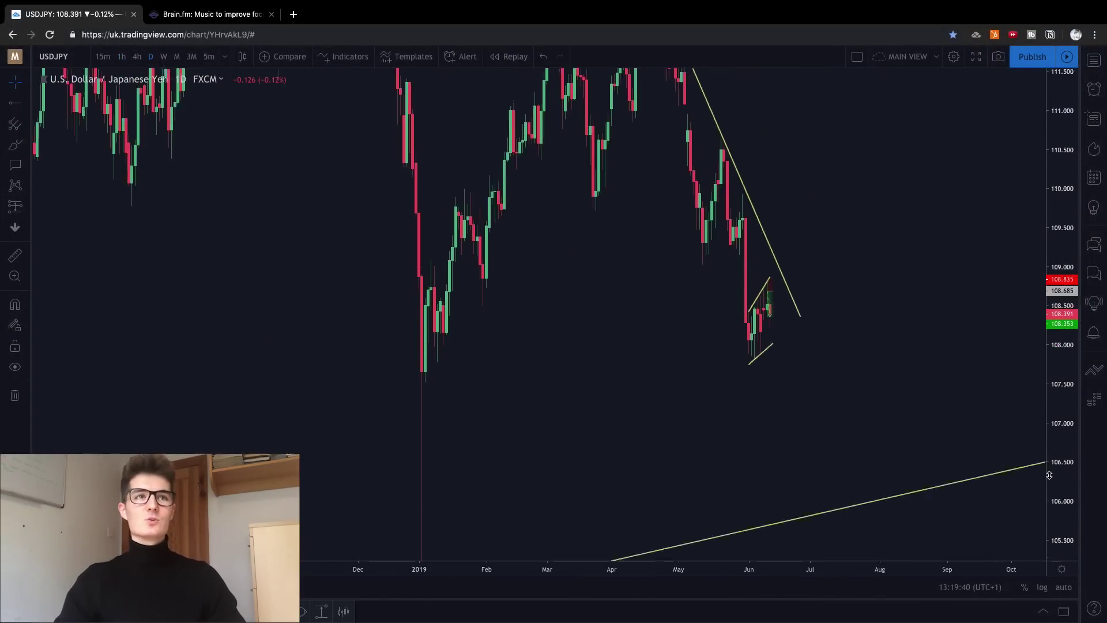
scroll(1032, 386, up, 3)
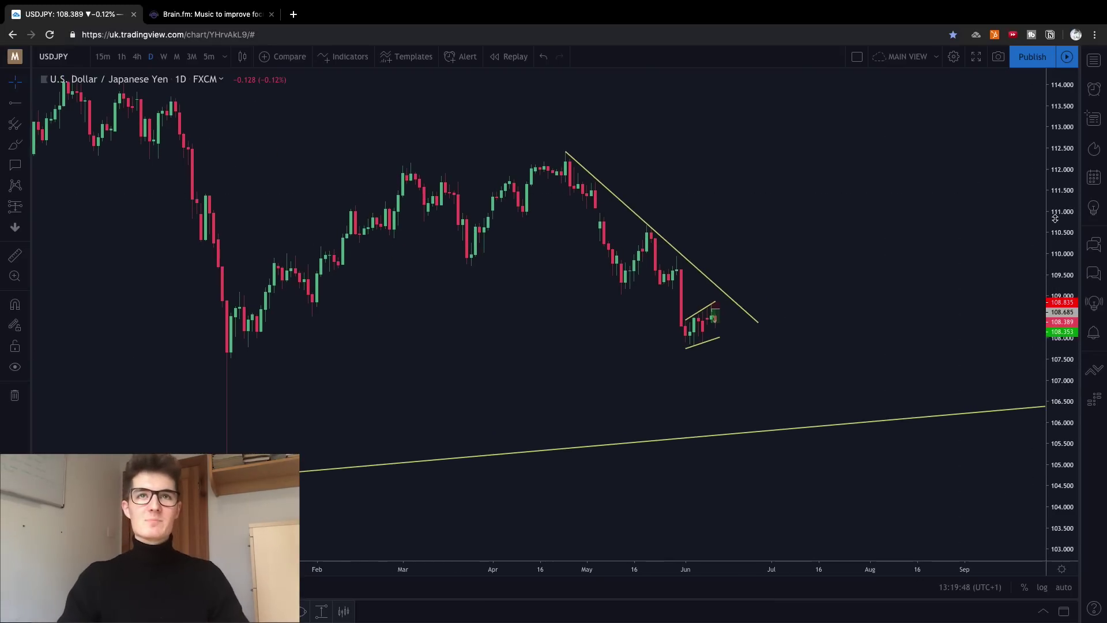
drag(1054, 209, 1056, 217)
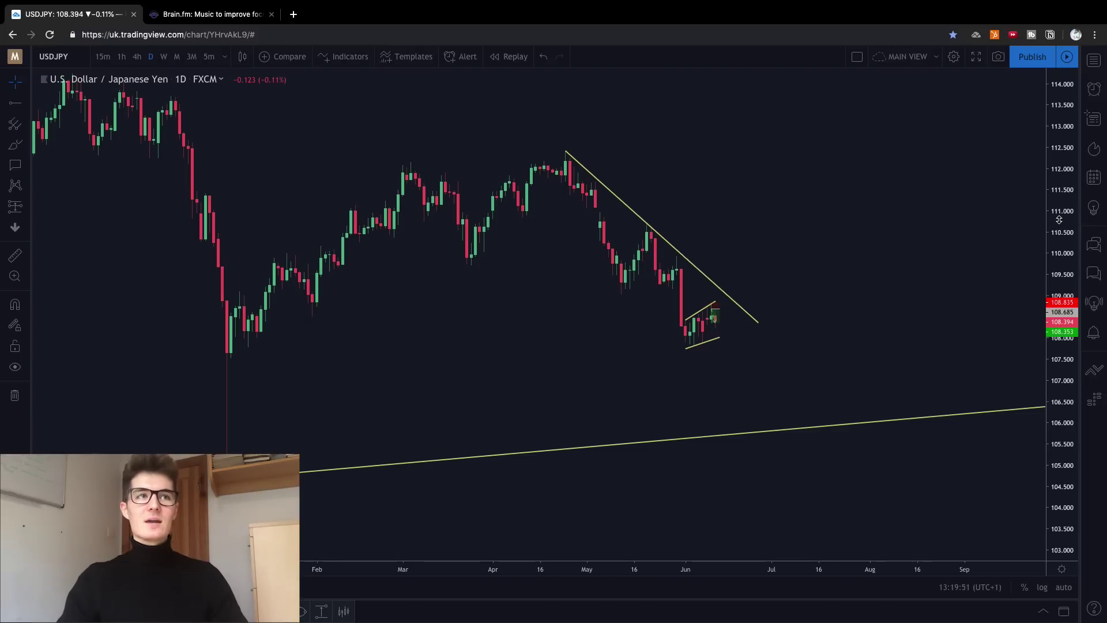
drag(954, 348, 984, 346)
scroll(985, 347, up, 3)
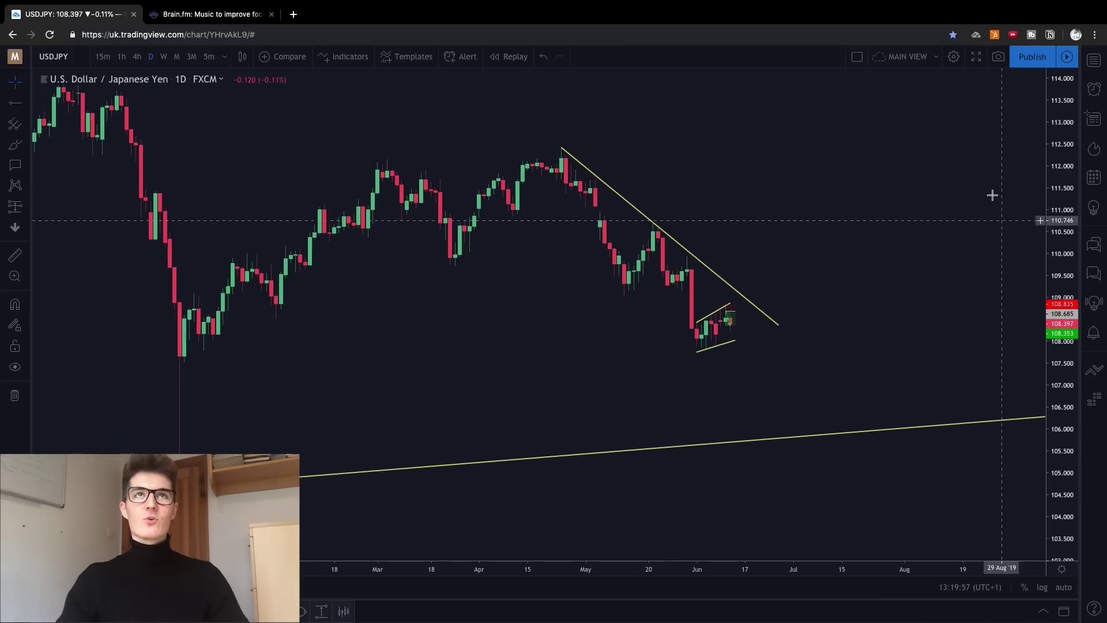
- Show the daily chart full screen and capture a screenshot of it
click(975, 57)
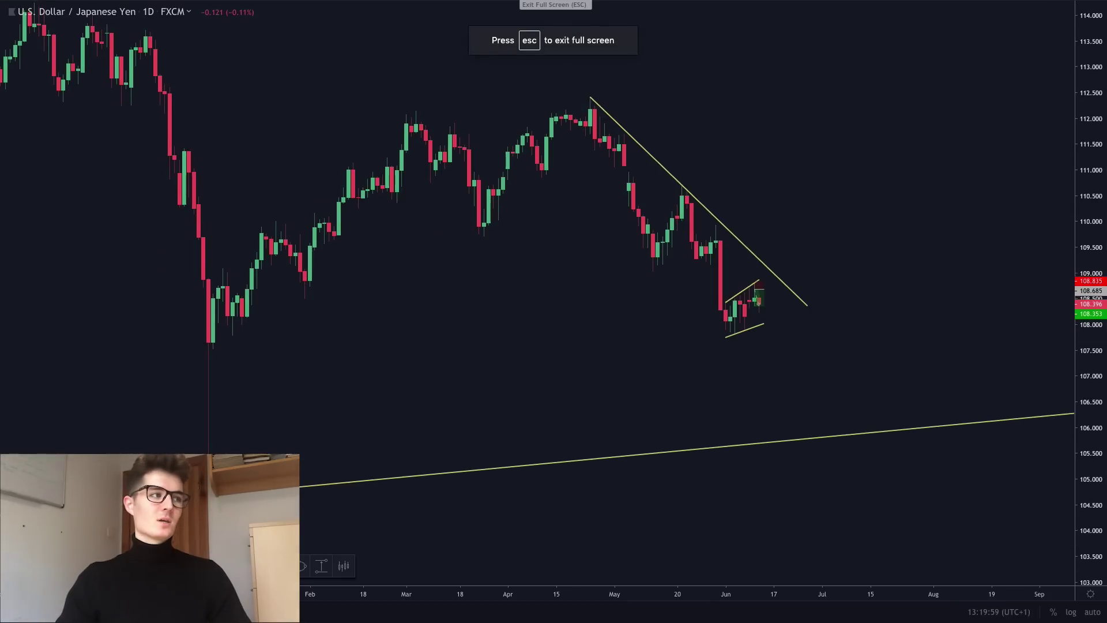
scroll(1074, 450, up, 2)
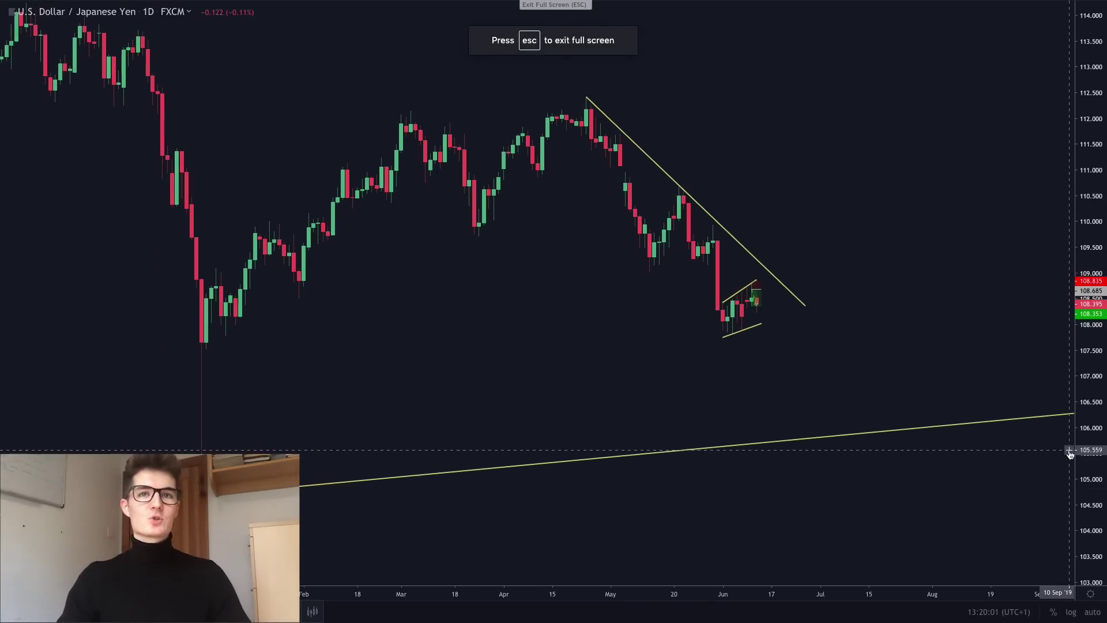
scroll(1081, 448, up, 3)
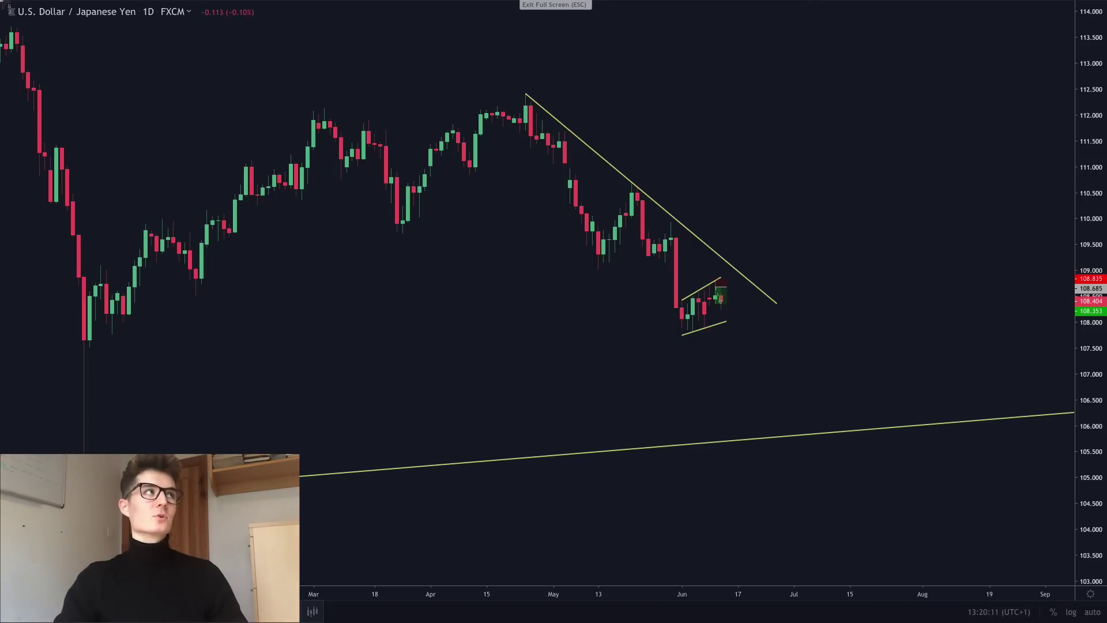
drag(19, 18, 717, 533)
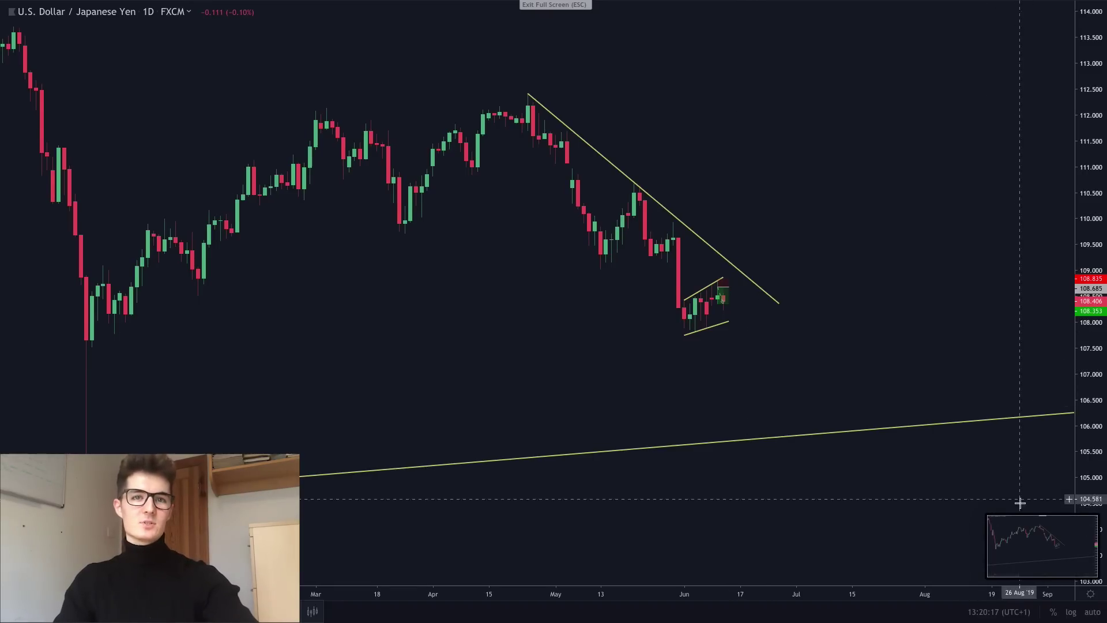
- Switch the chart back to 60-minute candles, rescale it, and leave full-screen mode
key(6)
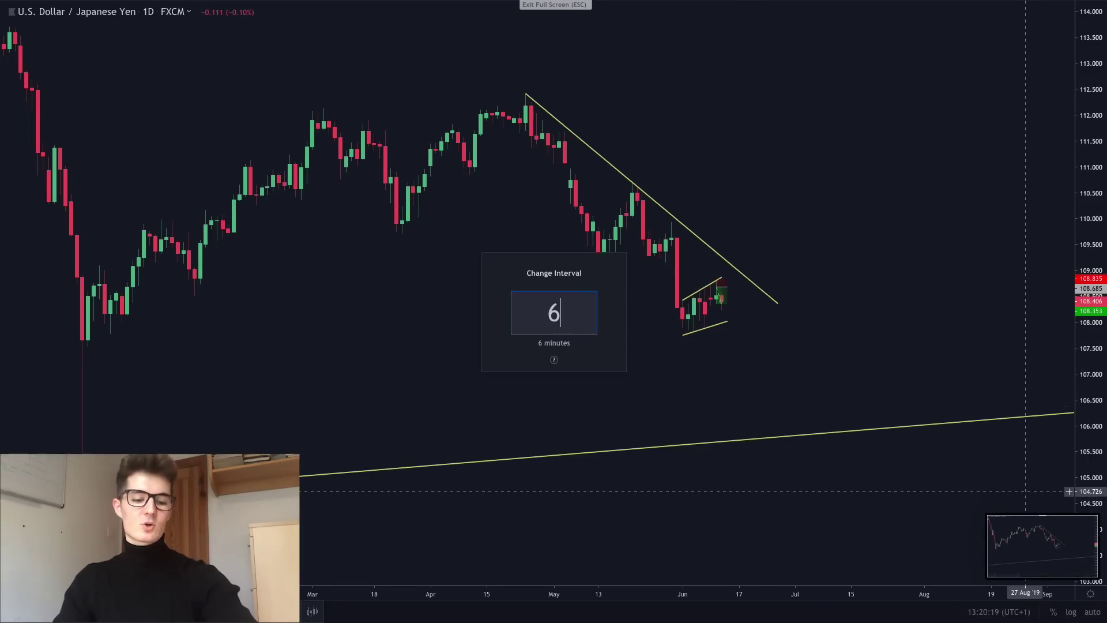
key(Return)
drag(1088, 488, 1087, 247)
scroll(1088, 248, down, 5)
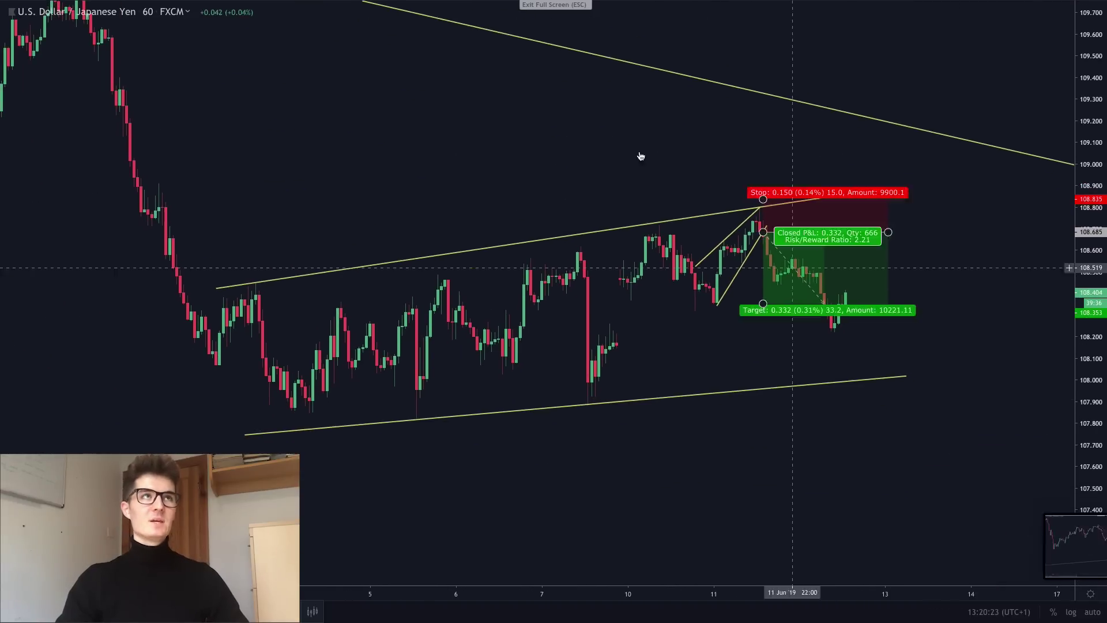
click(552, 4)
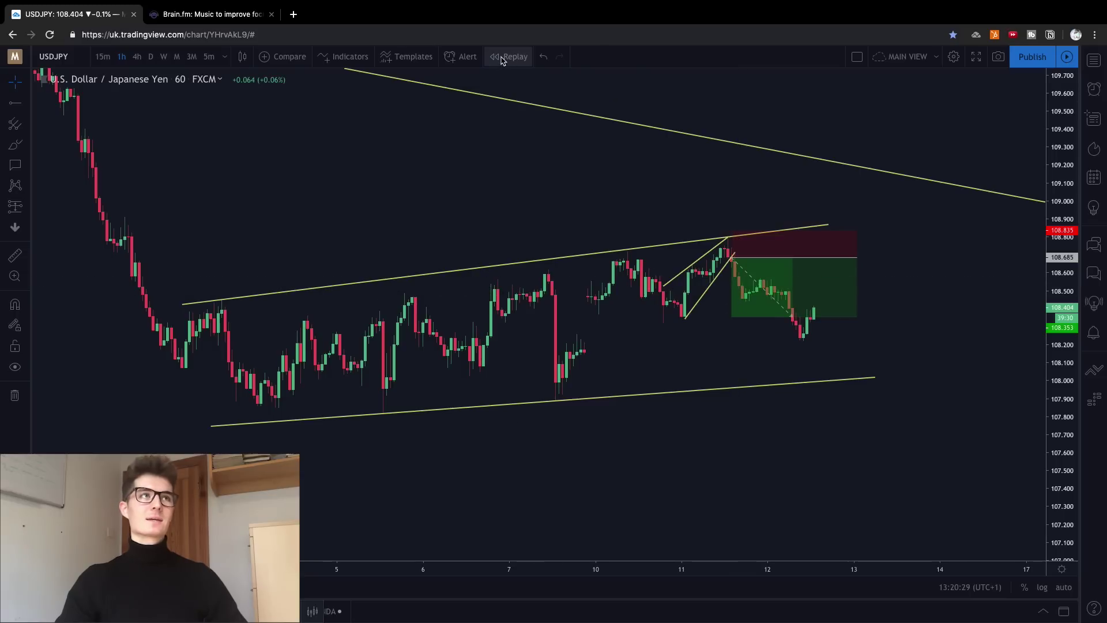
- Replay the hourly chart from the trade entry candle and extend the short's target to 107.966
click(501, 57)
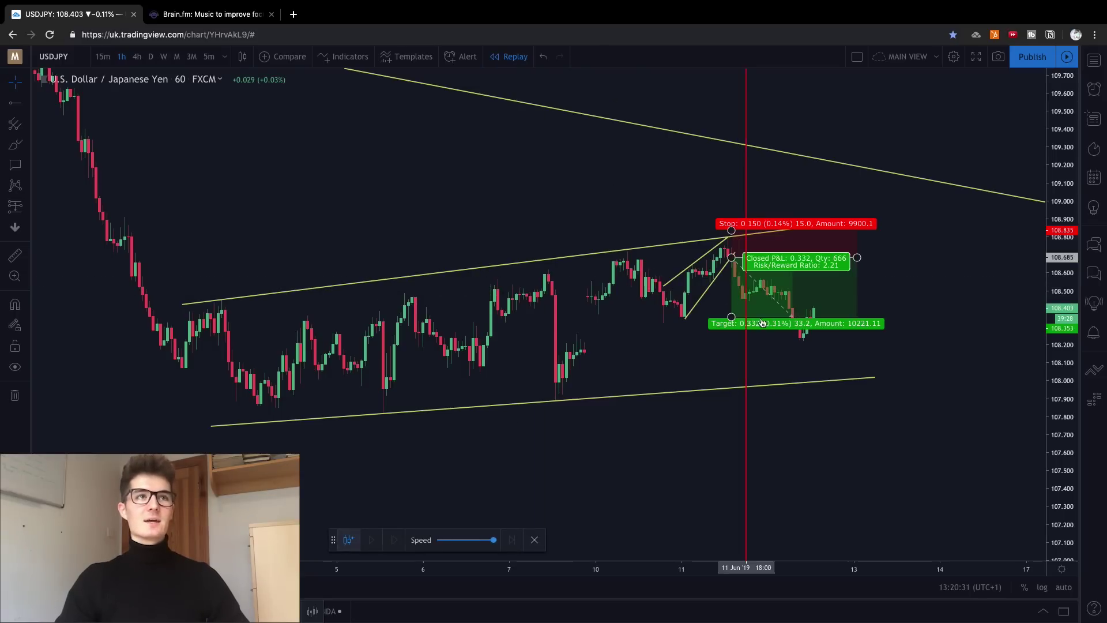
click(736, 363)
drag(346, 539, 349, 610)
drag(721, 317, 721, 386)
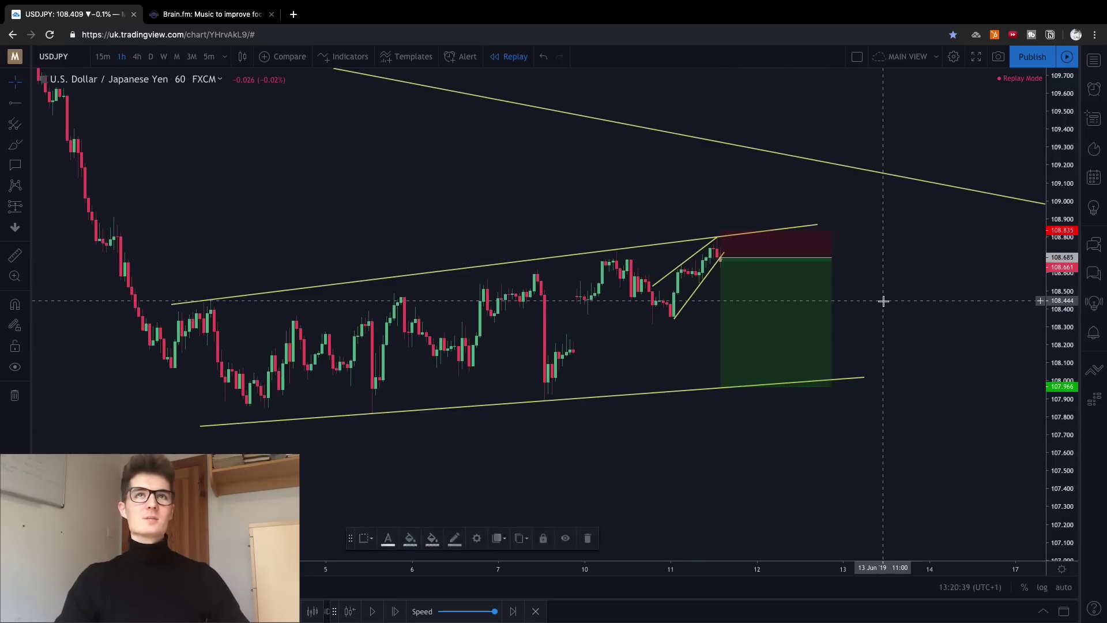
- Screenshot the replayed chart in full screen, then take the browser out of full screen
click(976, 56)
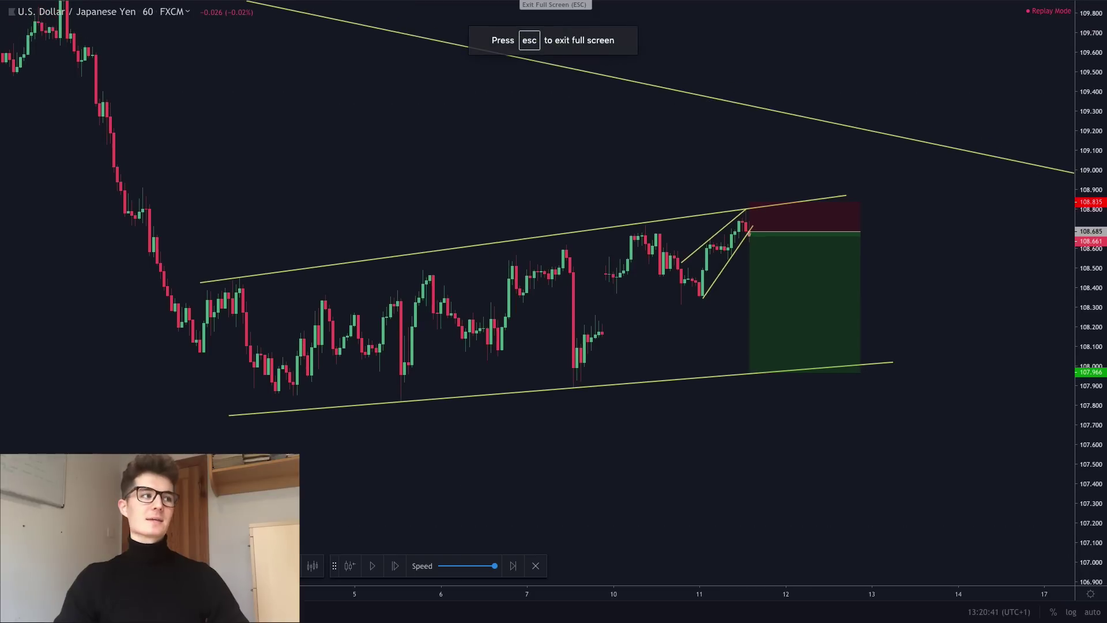
drag(332, 563, 329, 608)
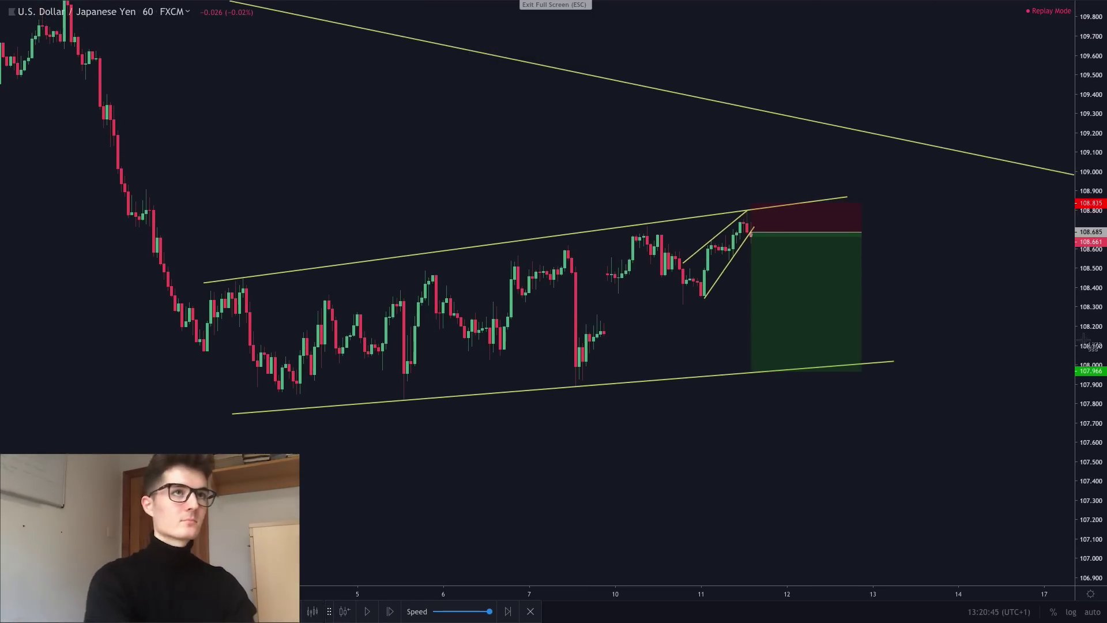
key(super+shift+3)
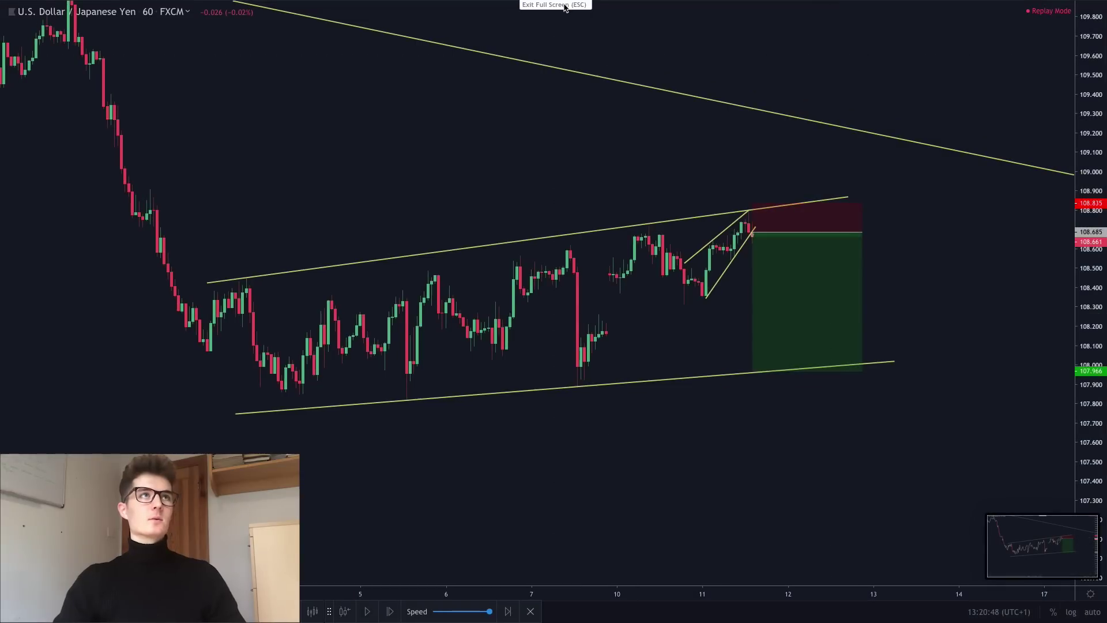
click(565, 7)
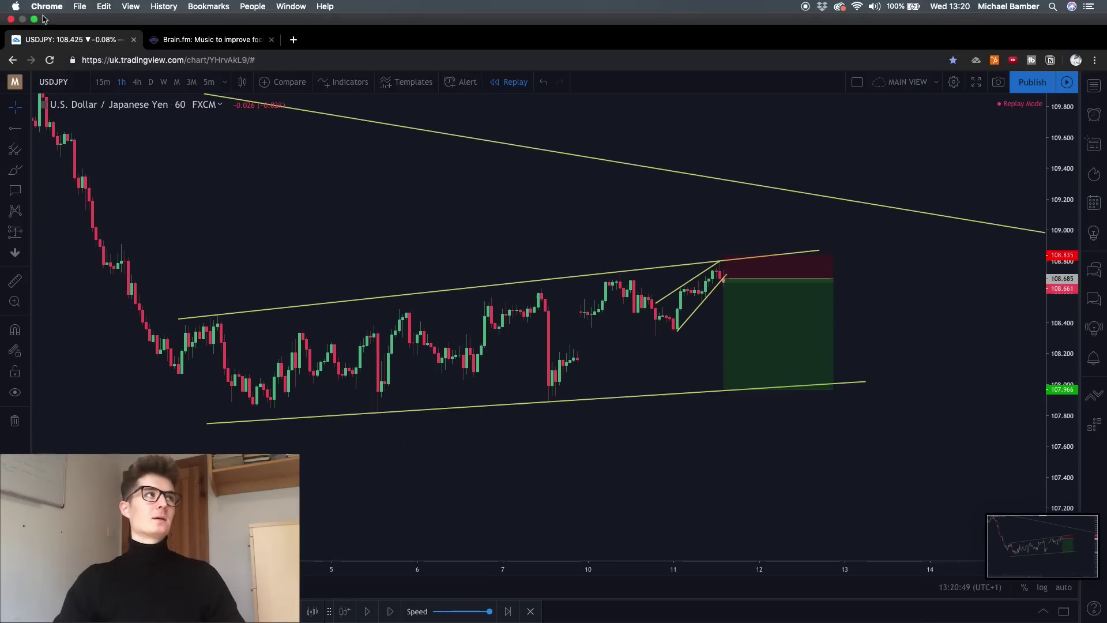
click(35, 21)
- Minimise the browser, bring back Notion, and show the Trading Journal page full screen
click(120, 48)
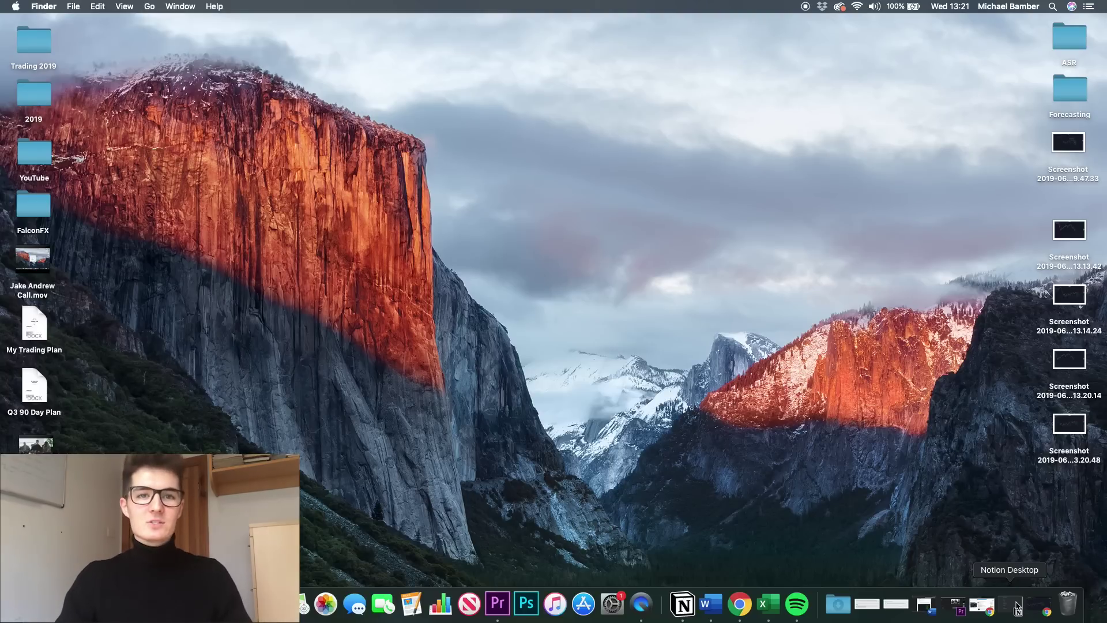
click(1018, 608)
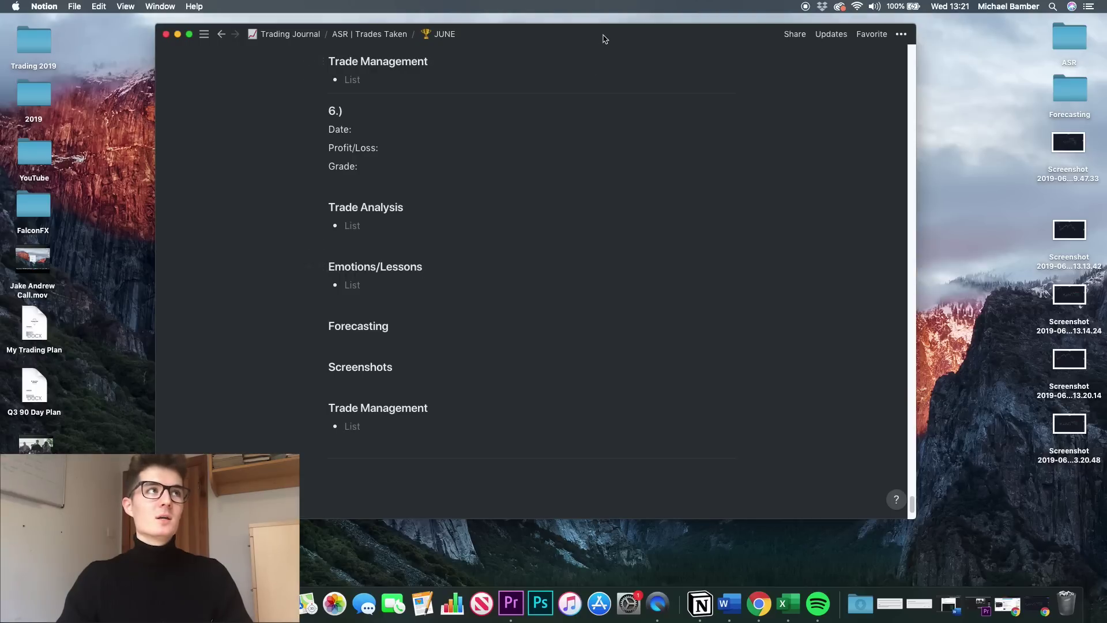
drag(605, 39, 592, 37)
click(254, 33)
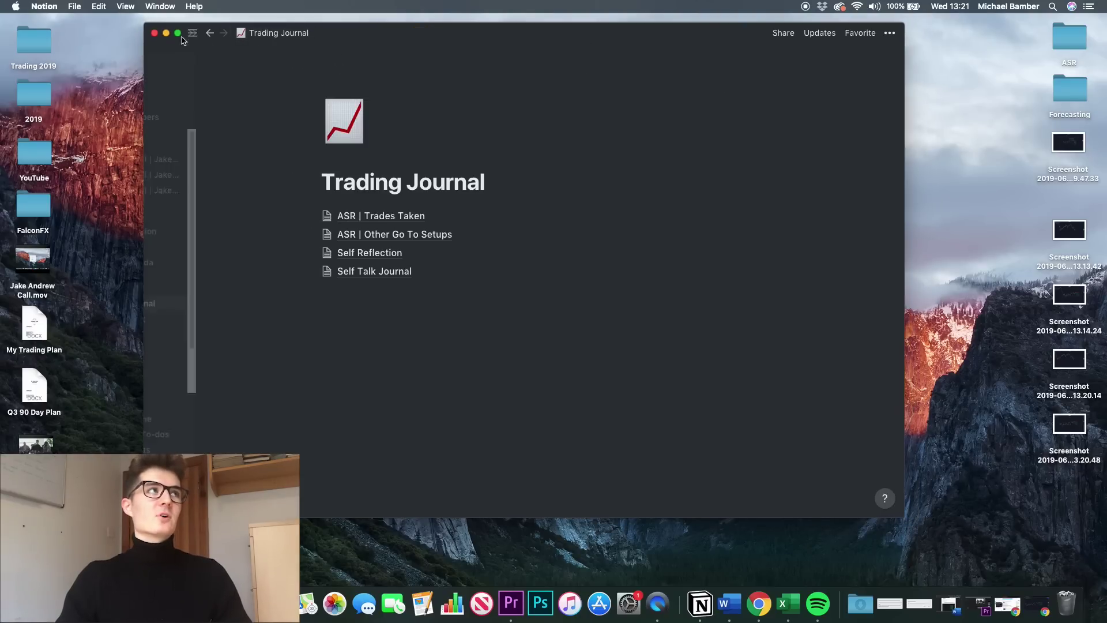
key(ctrl+super+f)
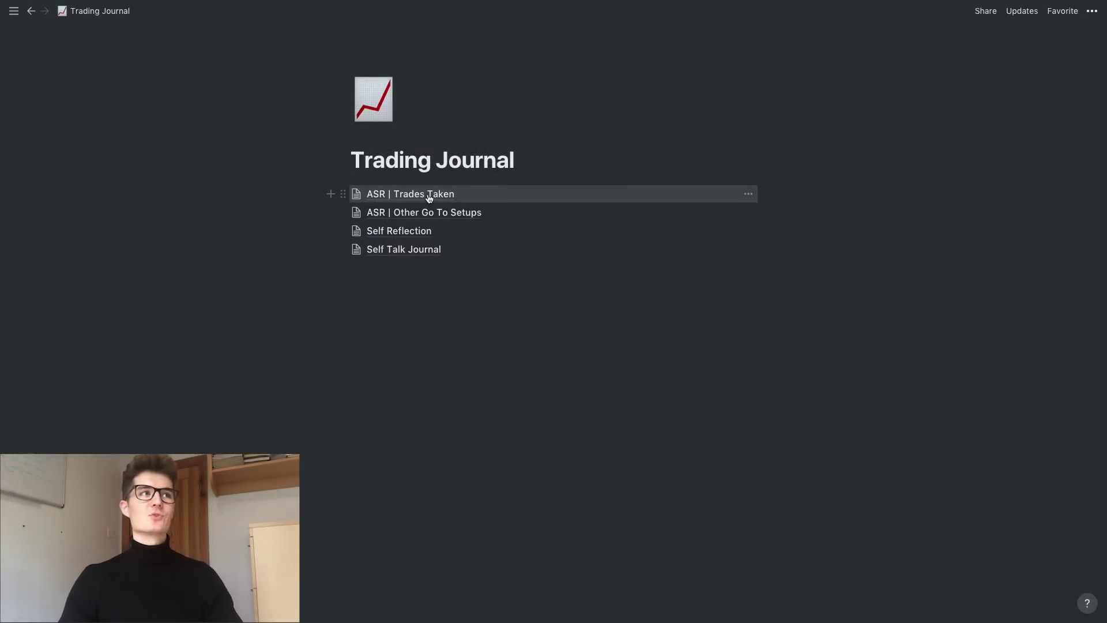
- Open the JUNE page from ASR | Trades Taken as a full page at its bottom, in a normal window
click(429, 196)
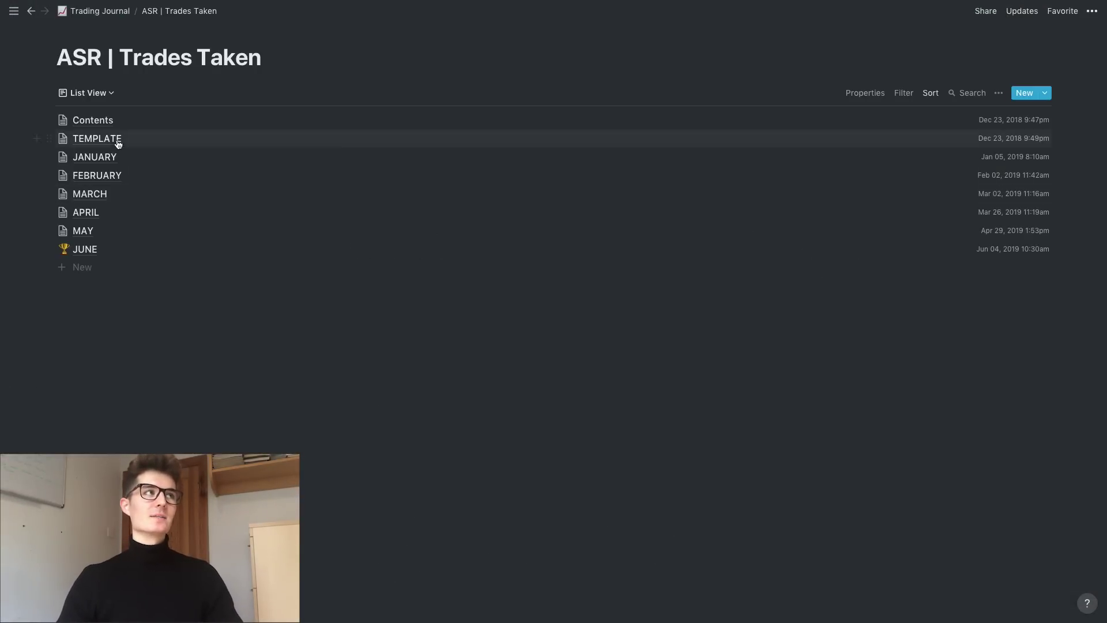
click(85, 252)
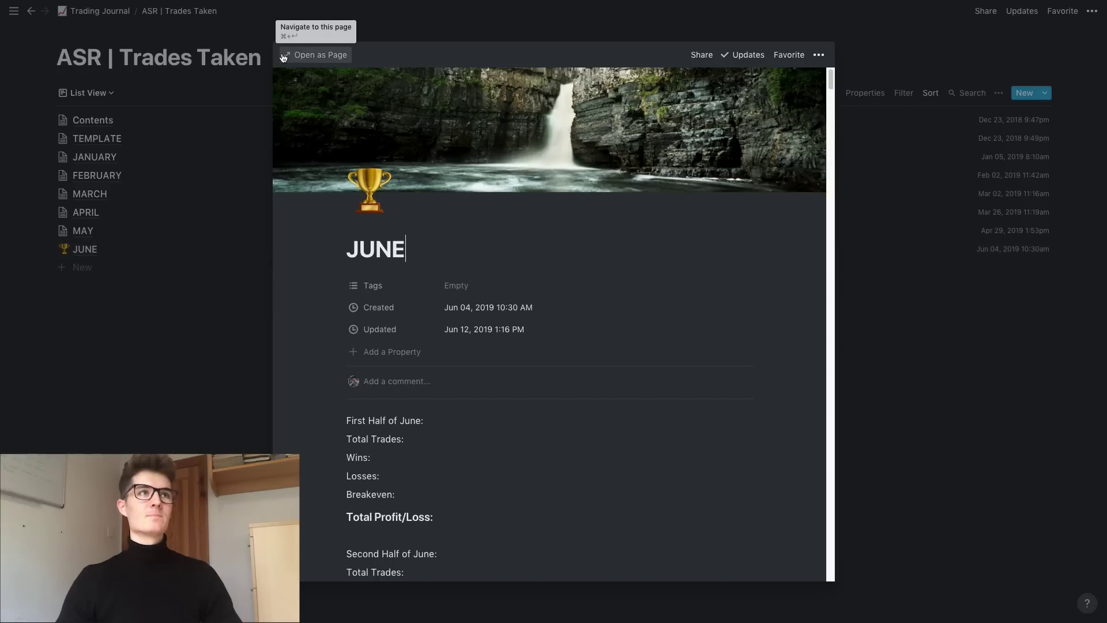
click(316, 54)
drag(1099, 38, 1103, 602)
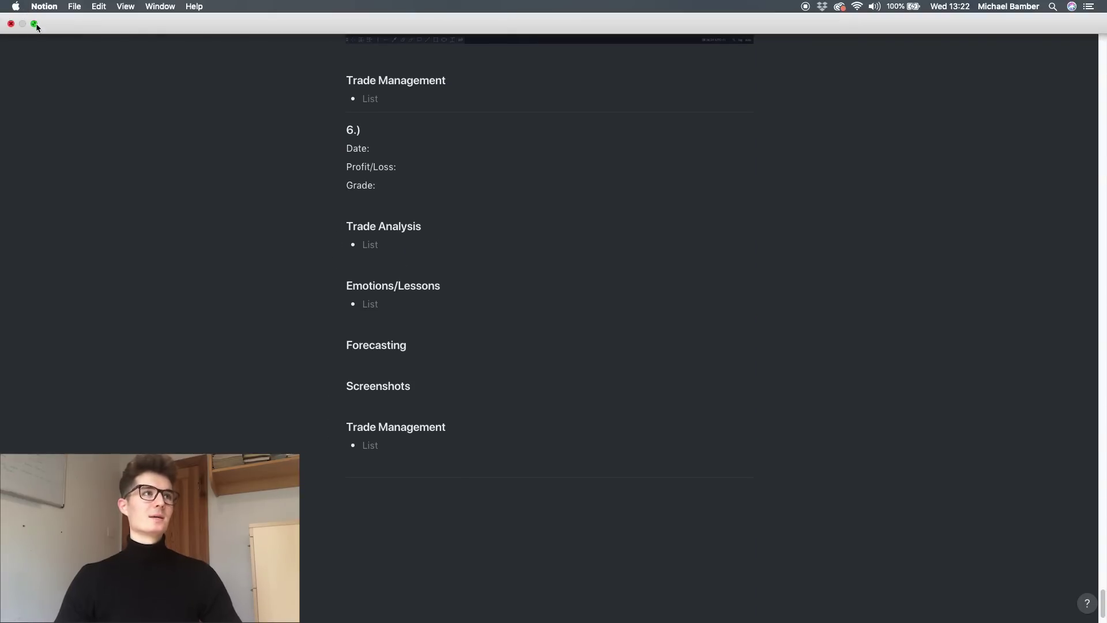
click(34, 25)
- Add the two latest desktop chart screenshots under the Screenshots heading
drag(527, 35, 504, 31)
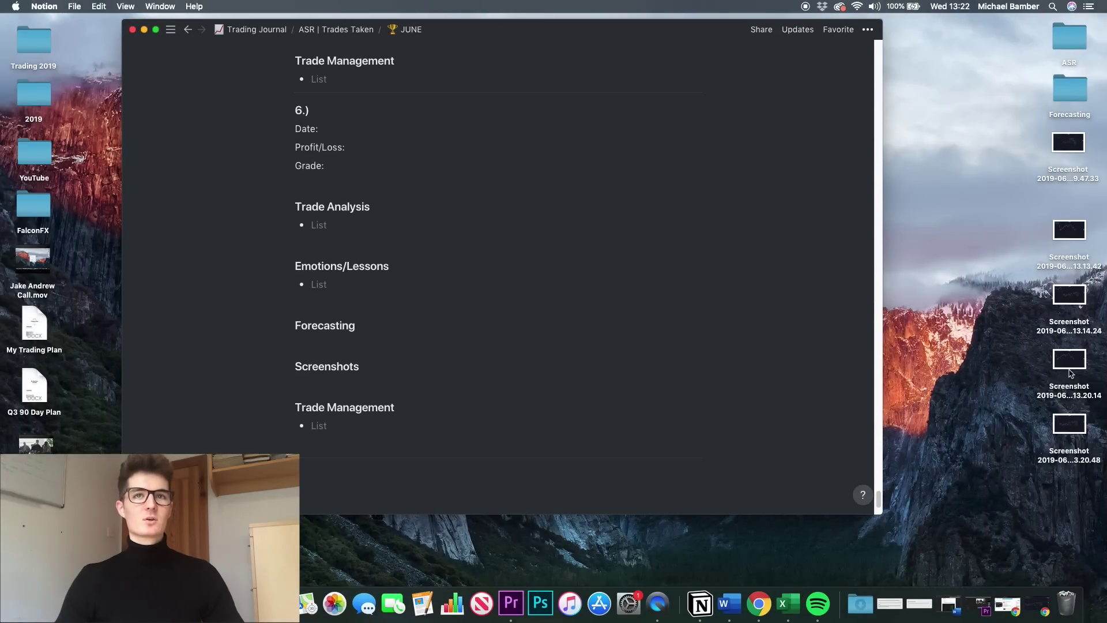
drag(1043, 351, 1085, 462)
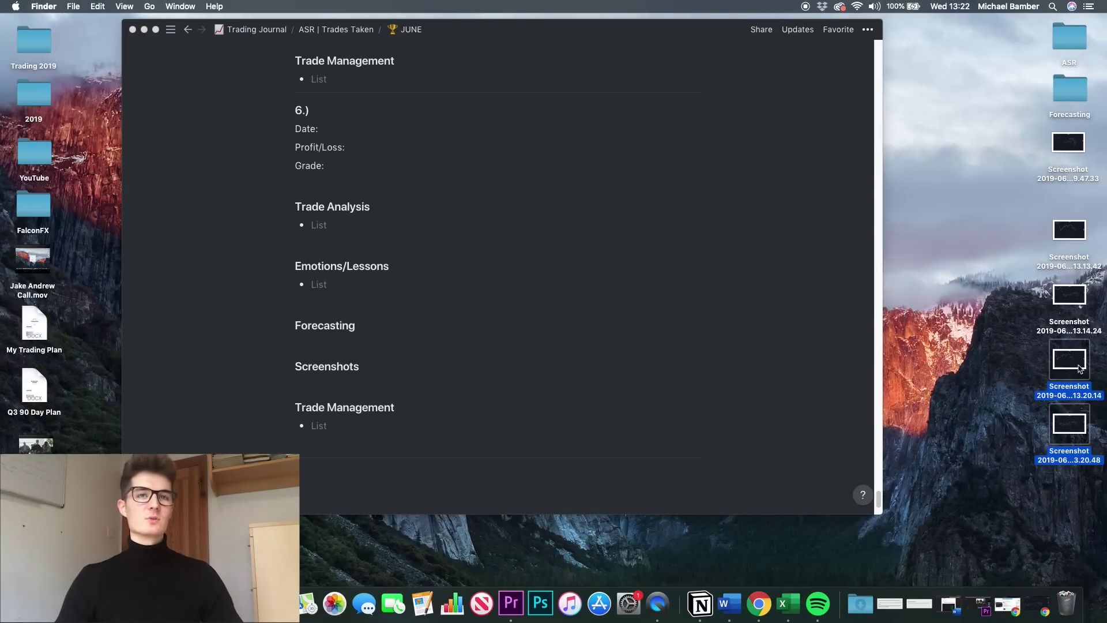
drag(1074, 355, 332, 382)
- Place the desktop chart screenshot under trade 6's Forecasting heading
click(776, 410)
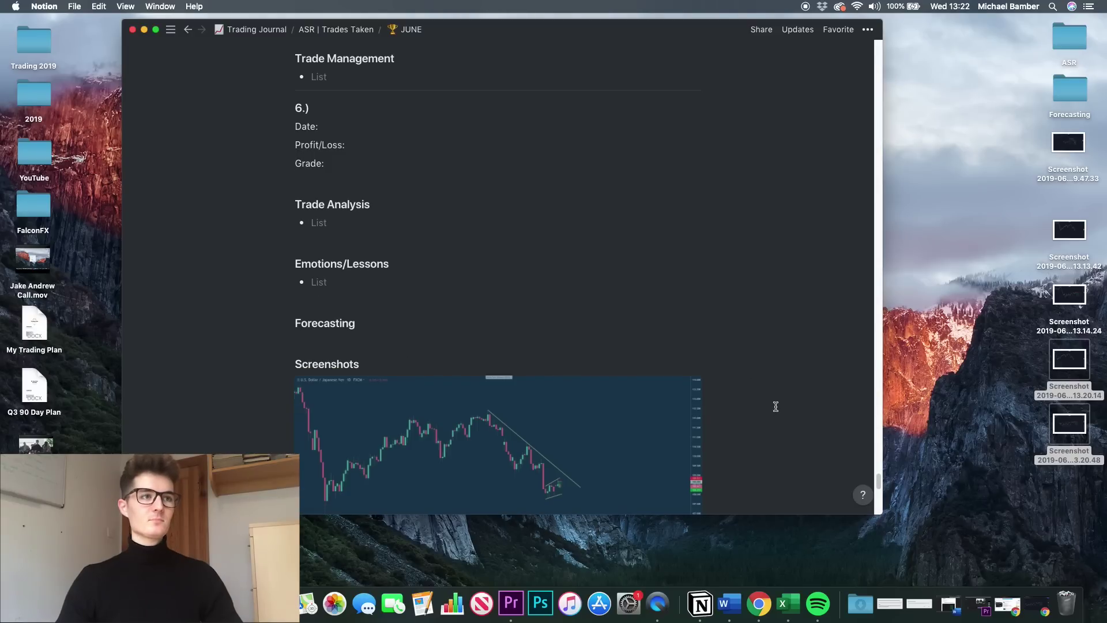
scroll(777, 408, down, 3)
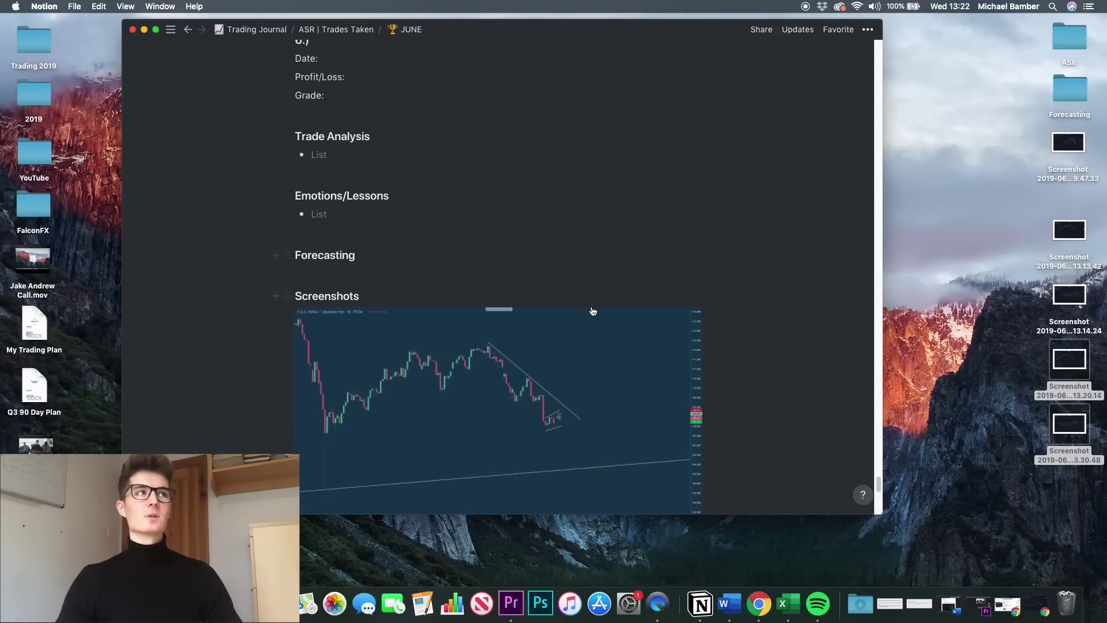
scroll(593, 312, up, 3)
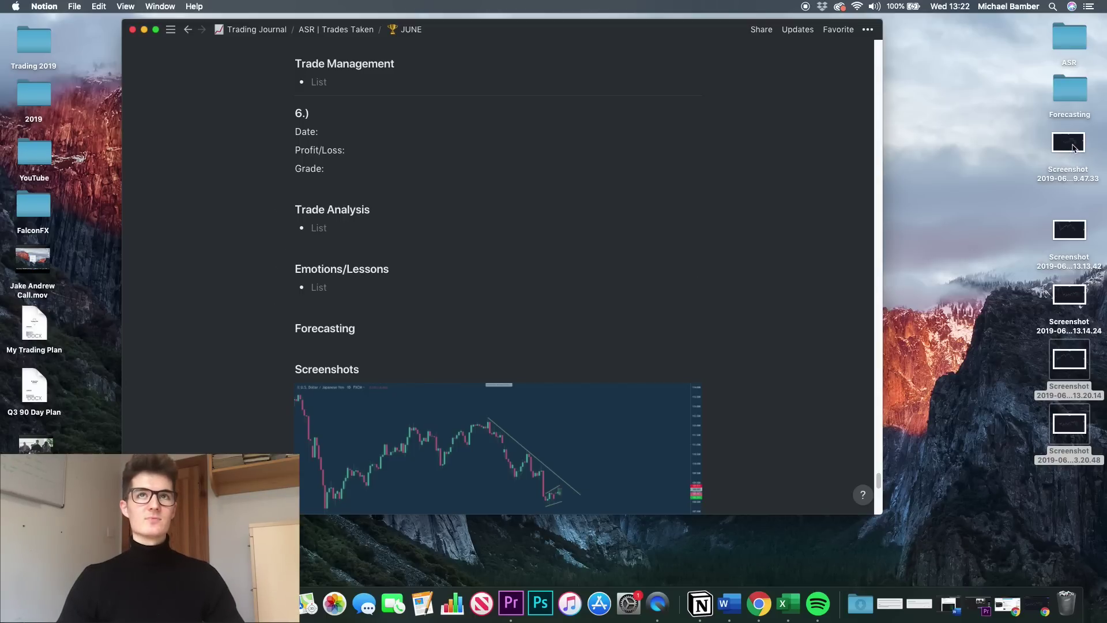
drag(1074, 146, 404, 338)
click(155, 30)
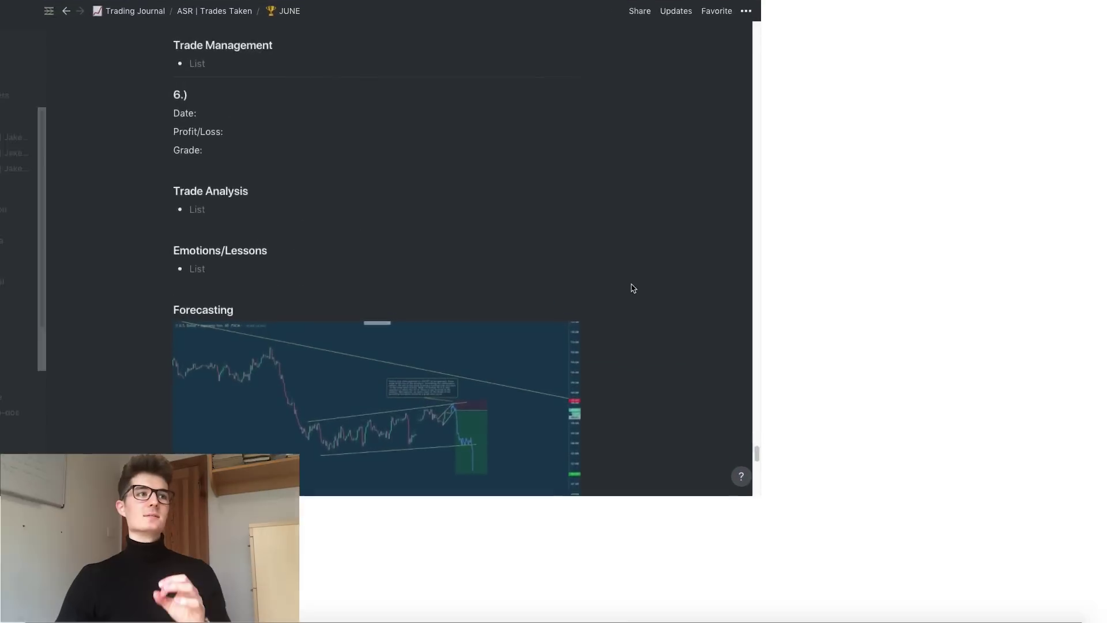
- View the Forecasting chart image full screen from its ••• menu
scroll(816, 422, down, 1)
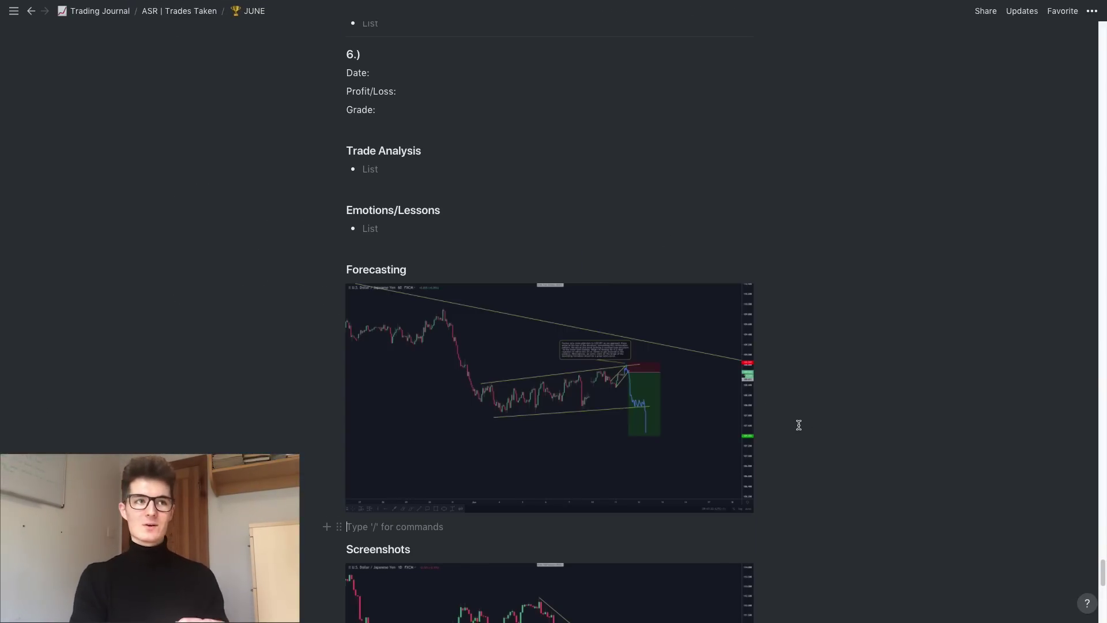
scroll(812, 421, down, 1)
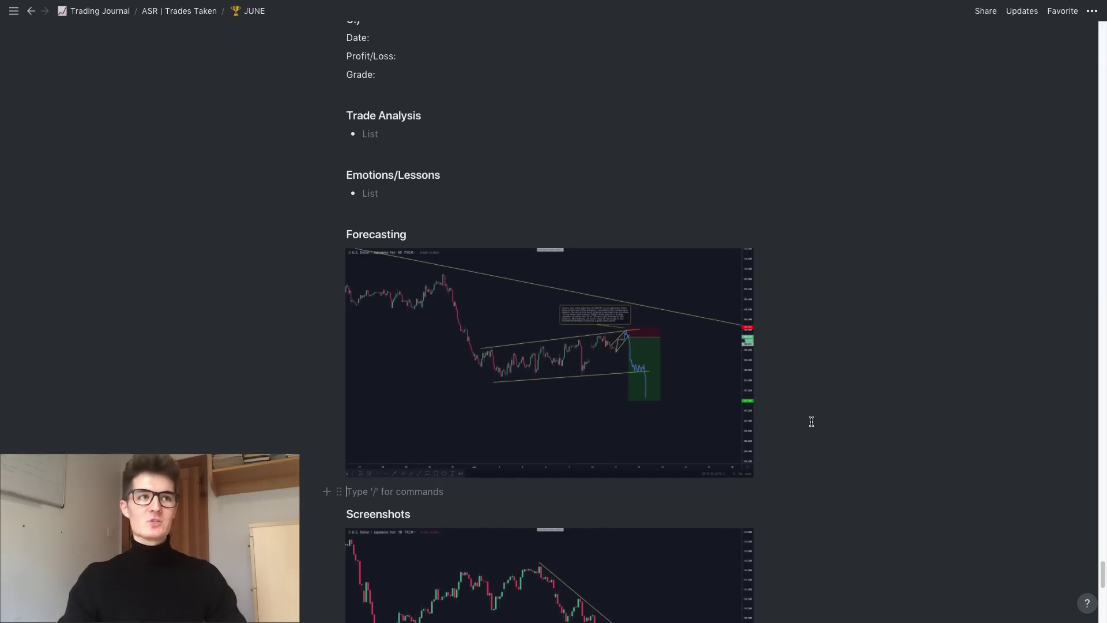
mouse_move(684, 277)
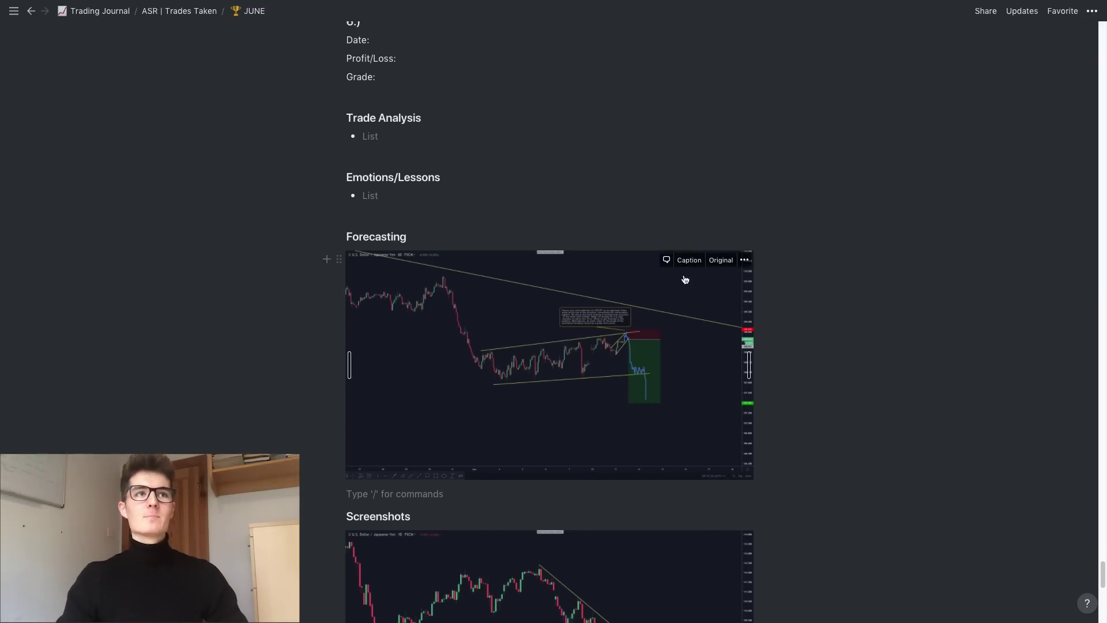
click(745, 261)
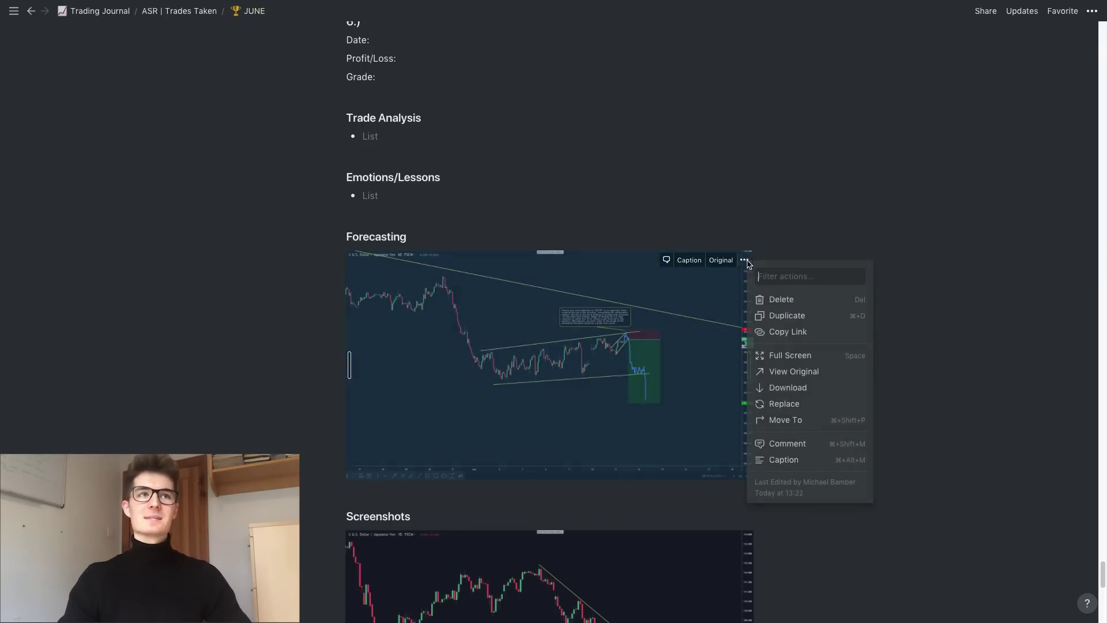
click(787, 354)
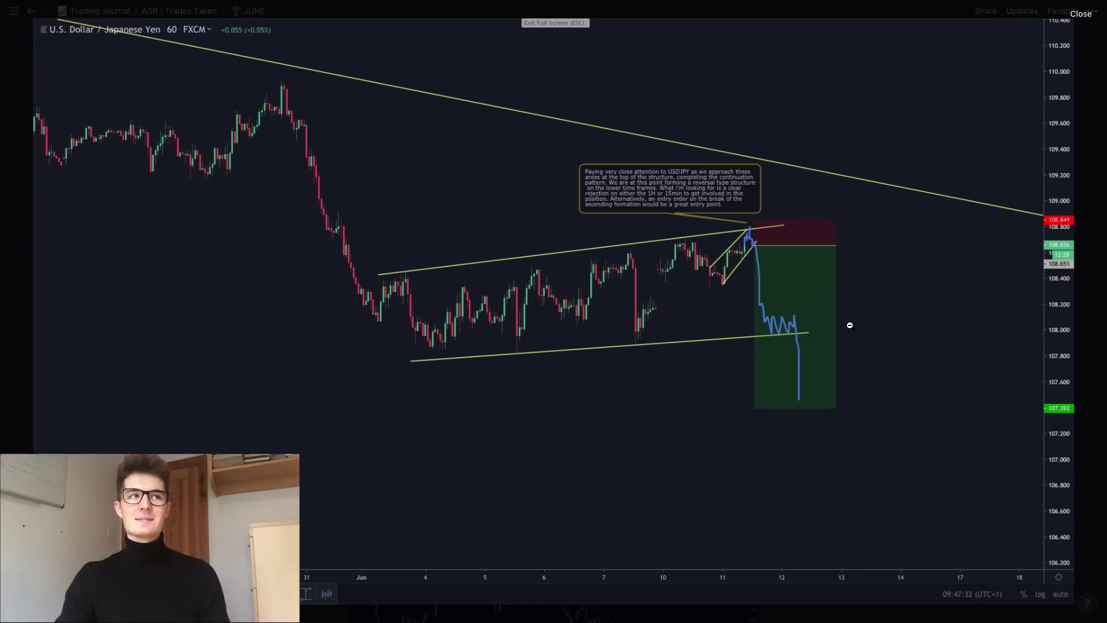
- Fill in trade 6's header: USDJPY - SELL, 11th June 2019, +2.20%, High Probability Setup
click(1082, 17)
scroll(925, 334, up, 2)
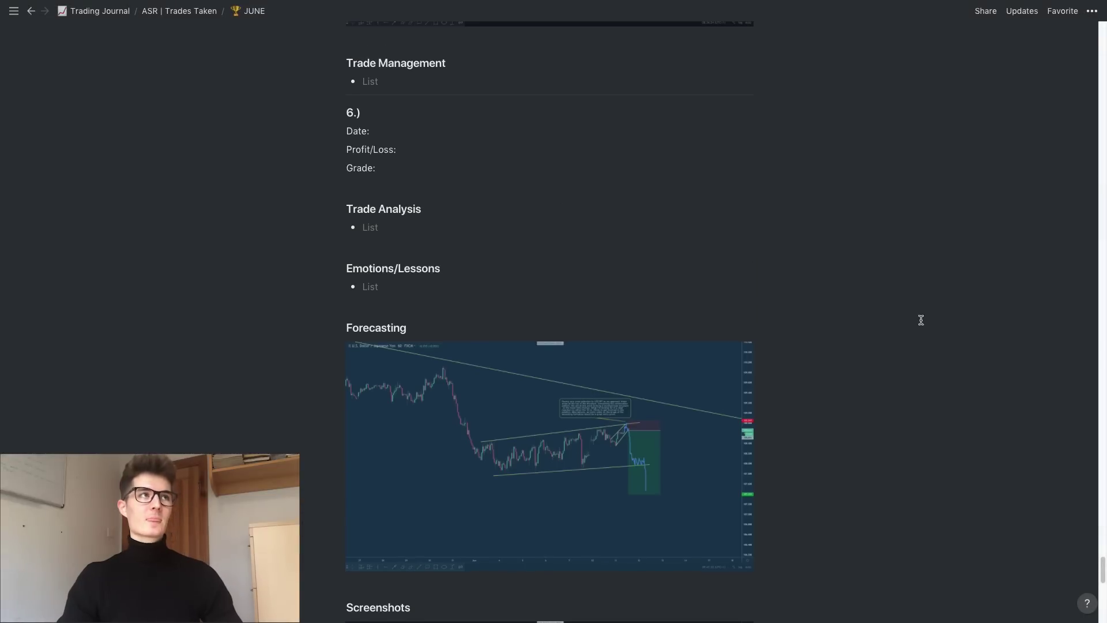
click(384, 116)
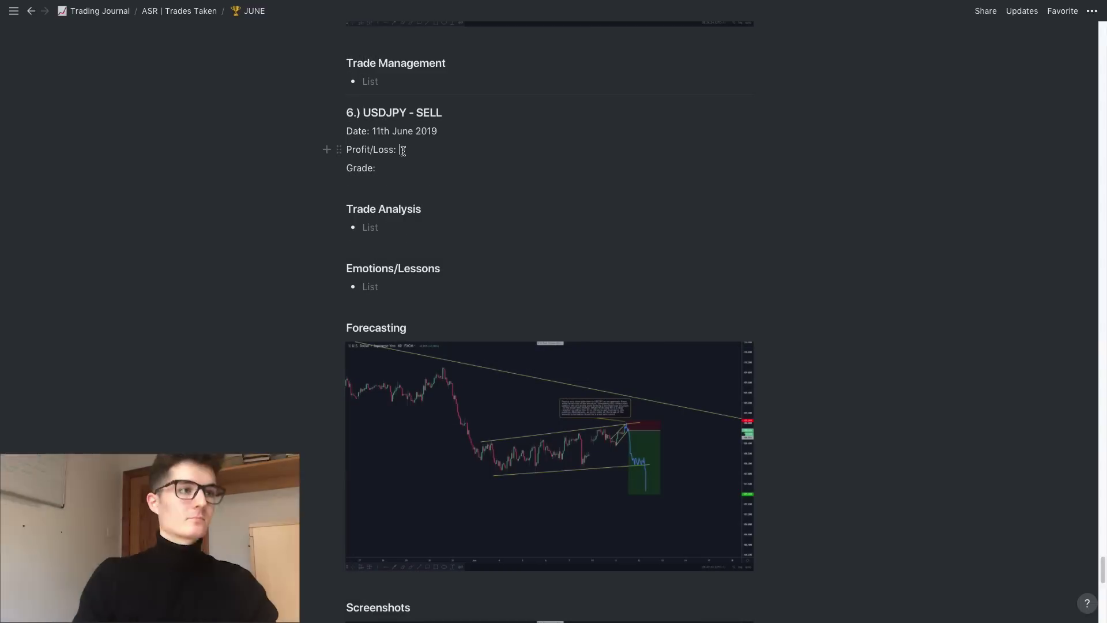
text(+2.20%)
key(Down)
text(High Probability Setup)
- Write the Trade Analysis and Emotions/Lessons notes, changing 'usdjpy' to 'USD/JPY'
click(370, 227)
text(Looking at usdj)
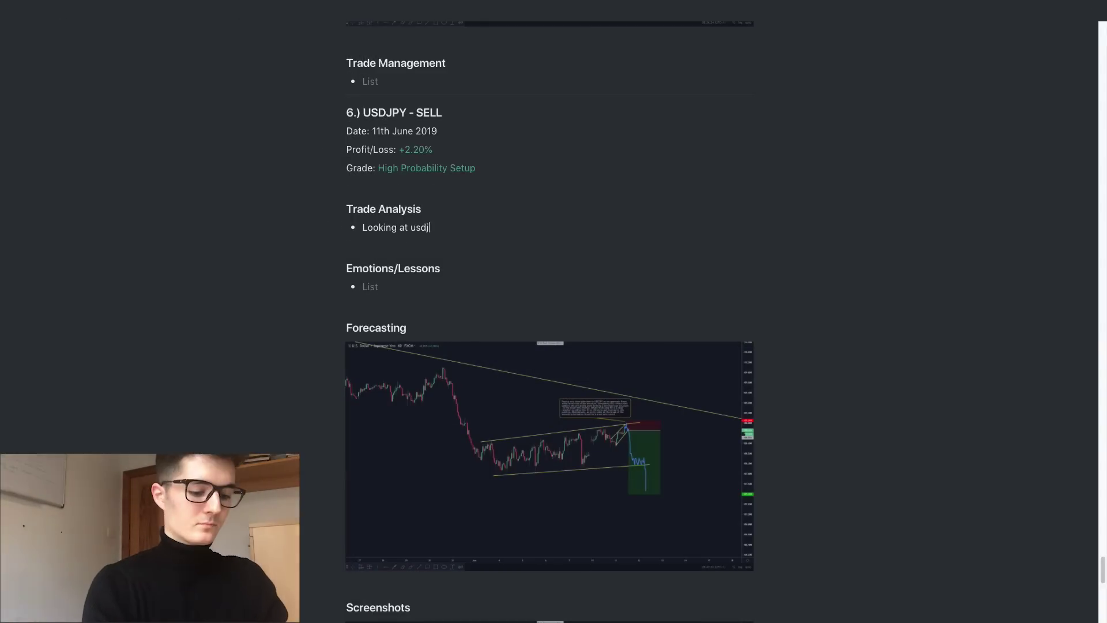
text(py, we can see that the overall structure is Impulse and Continuation to the downside. With that in mind, looking for selling opportuntiies to take advasntage of this move to the)
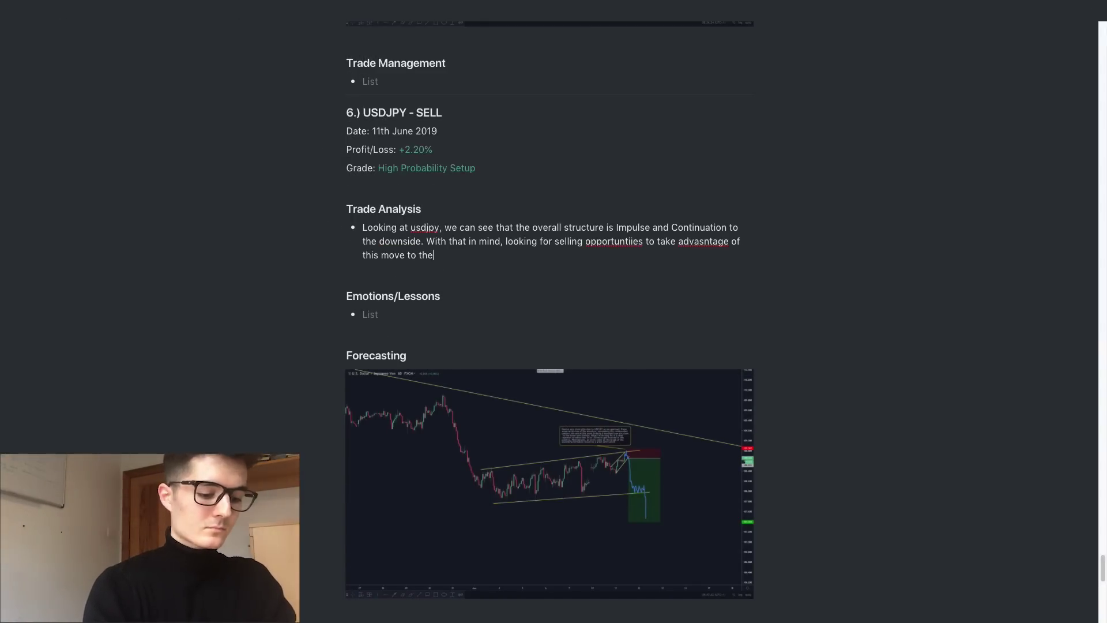
text( downside. On the lower time frames, we had the completetion of the pattern followed by the break of an ascending formation on the third touch of the pattern. I set my entry order below and was triggered in shortly afterwards.)
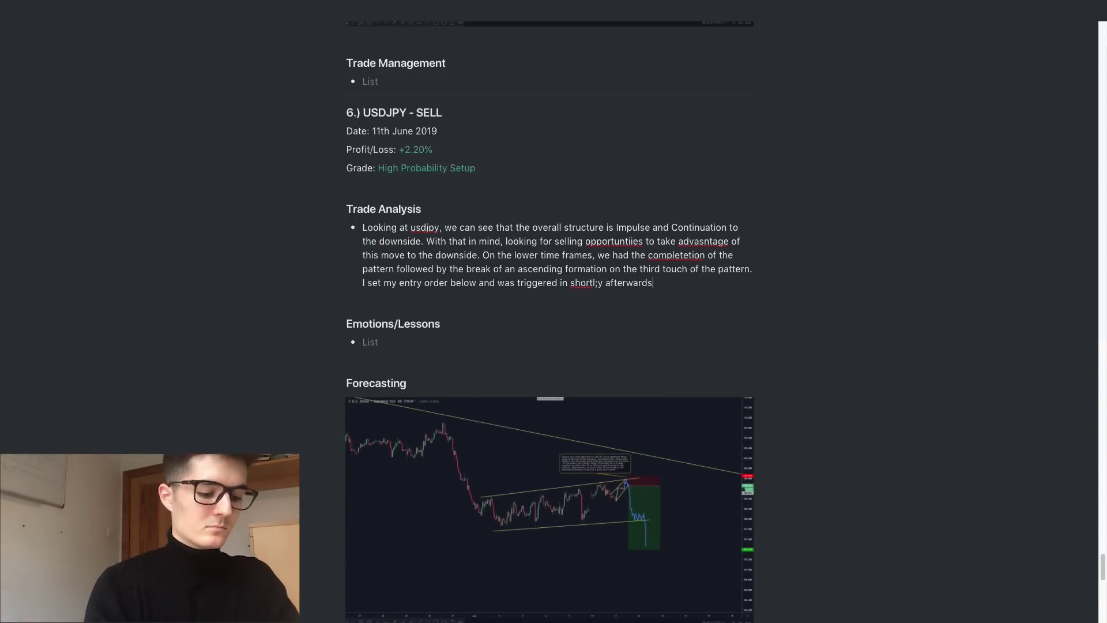
click(469, 342)
text(No real noticeable emotions at the time of the trade, which was due to preparing for this trade in detail, prior to when it materialised. Therefore, when the setup formed, there was zero/little hesitation and i took t)
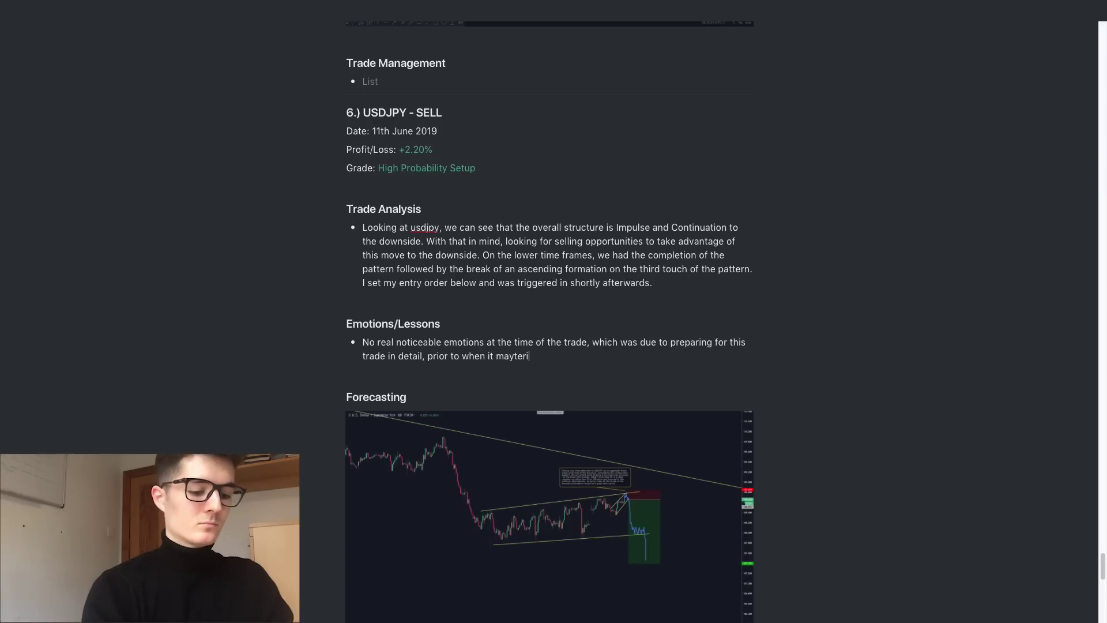
text(he trade.)
double_click(425, 227)
text(USD/JPY)
drag(363, 113, 442, 113)
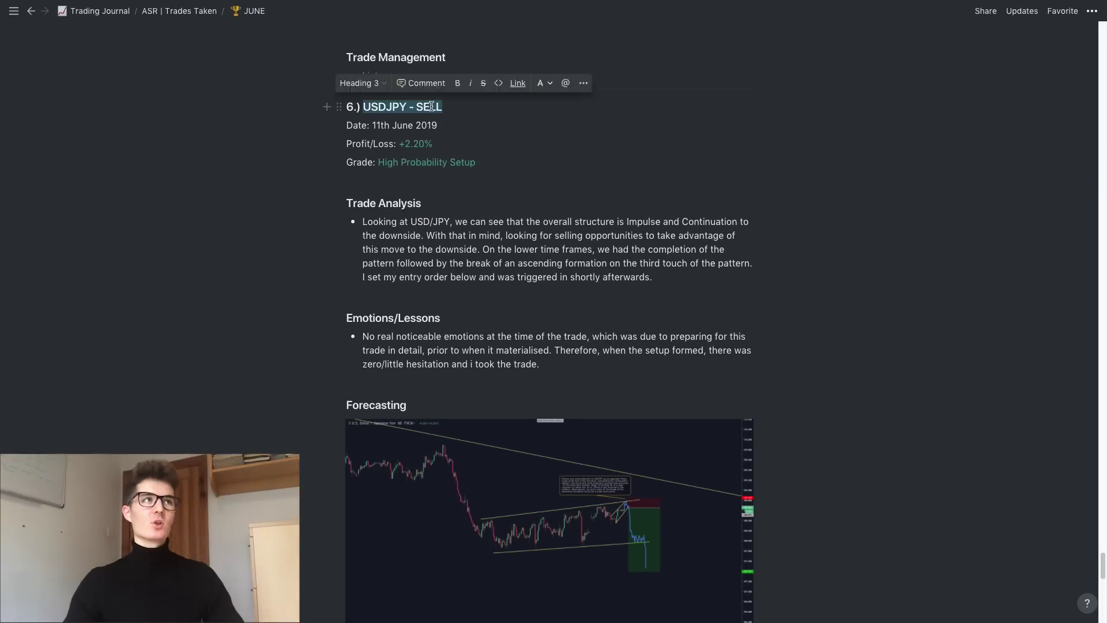
click(442, 113)
click(475, 168)
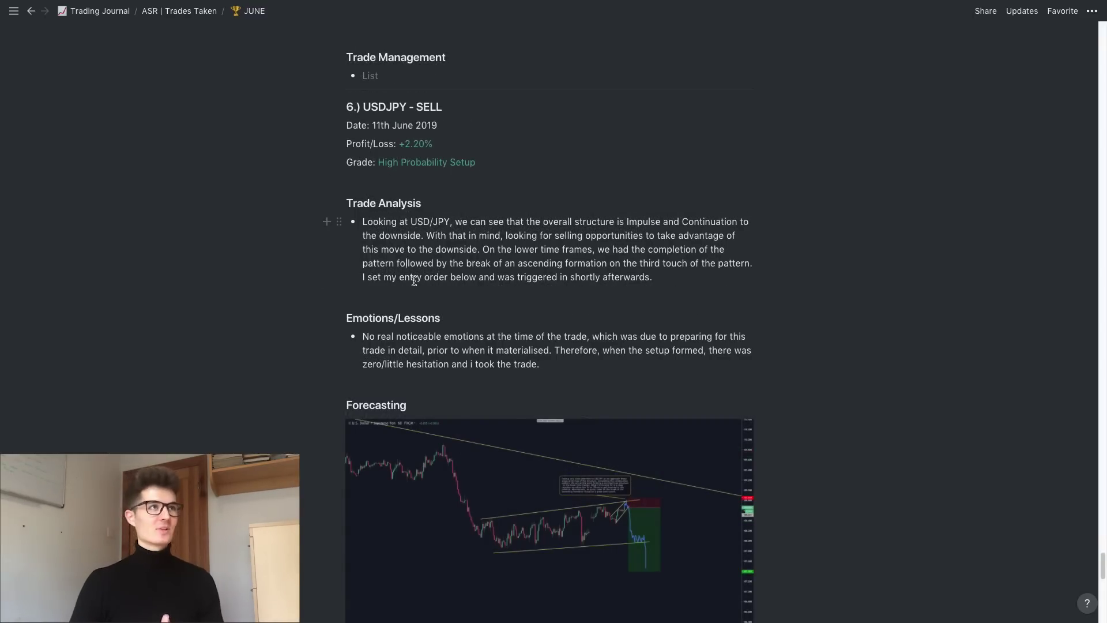
drag(441, 108, 364, 108)
click(444, 108)
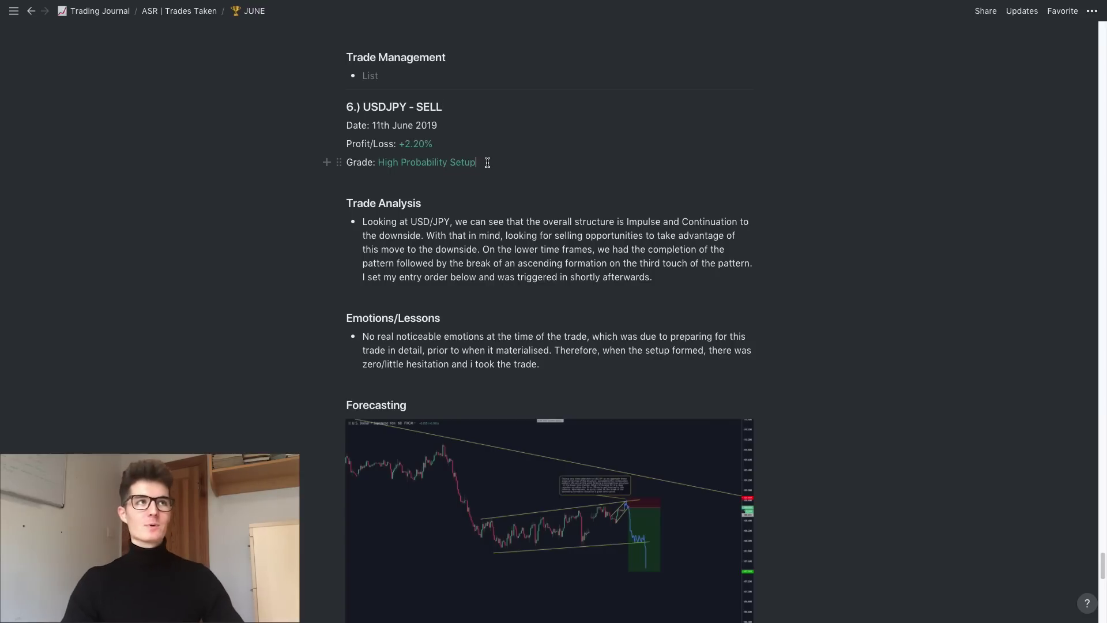
drag(487, 163, 377, 163)
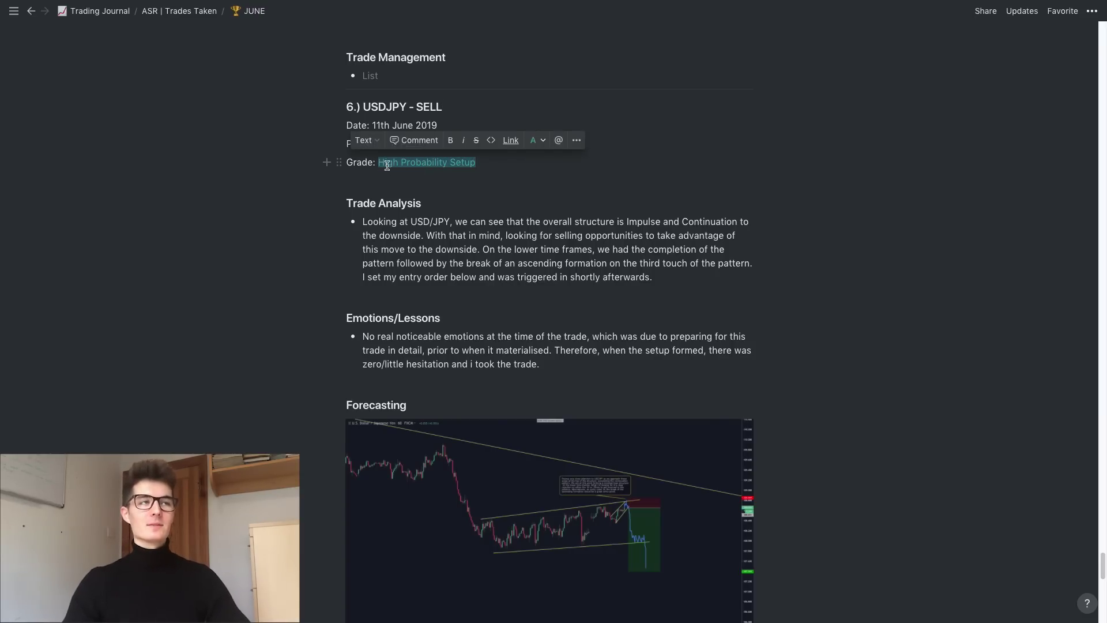
click(480, 168)
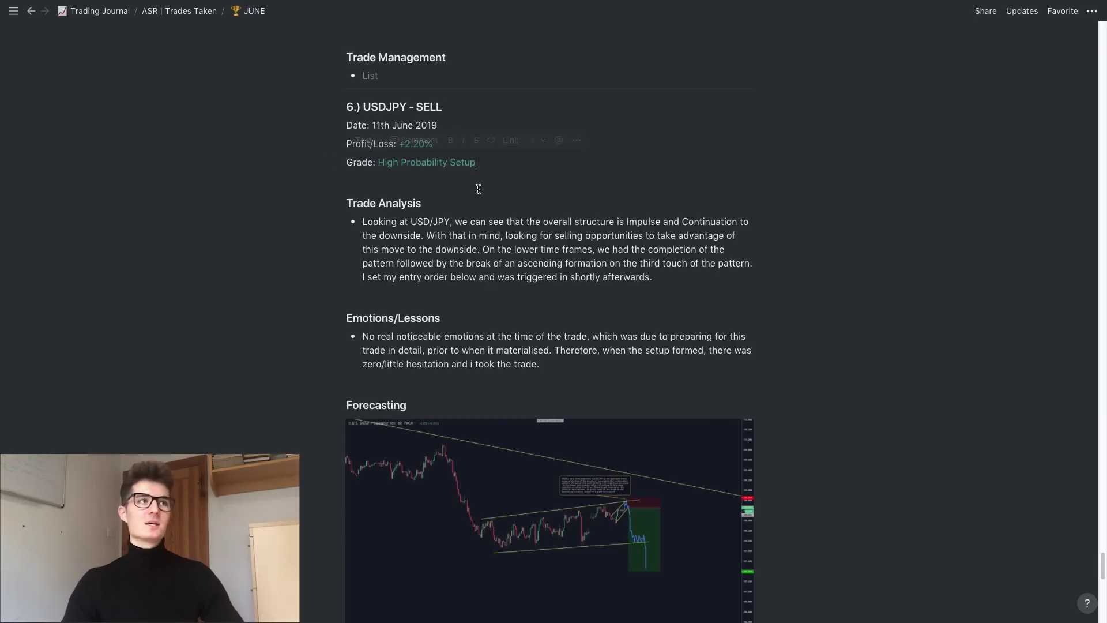
scroll(479, 230, down, 1)
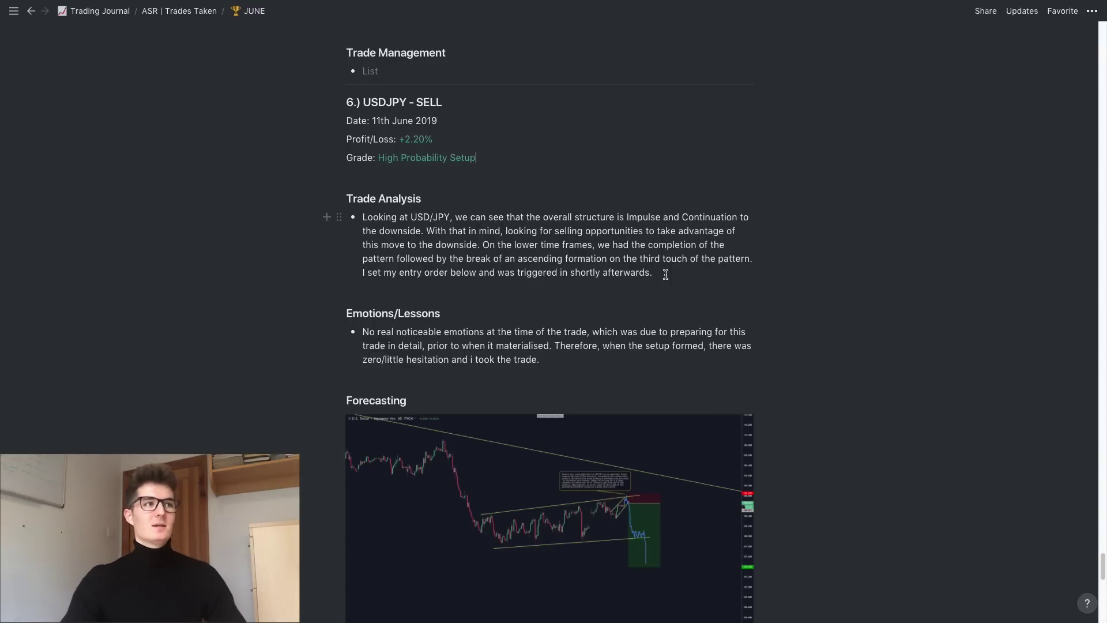
scroll(664, 280, down, 1)
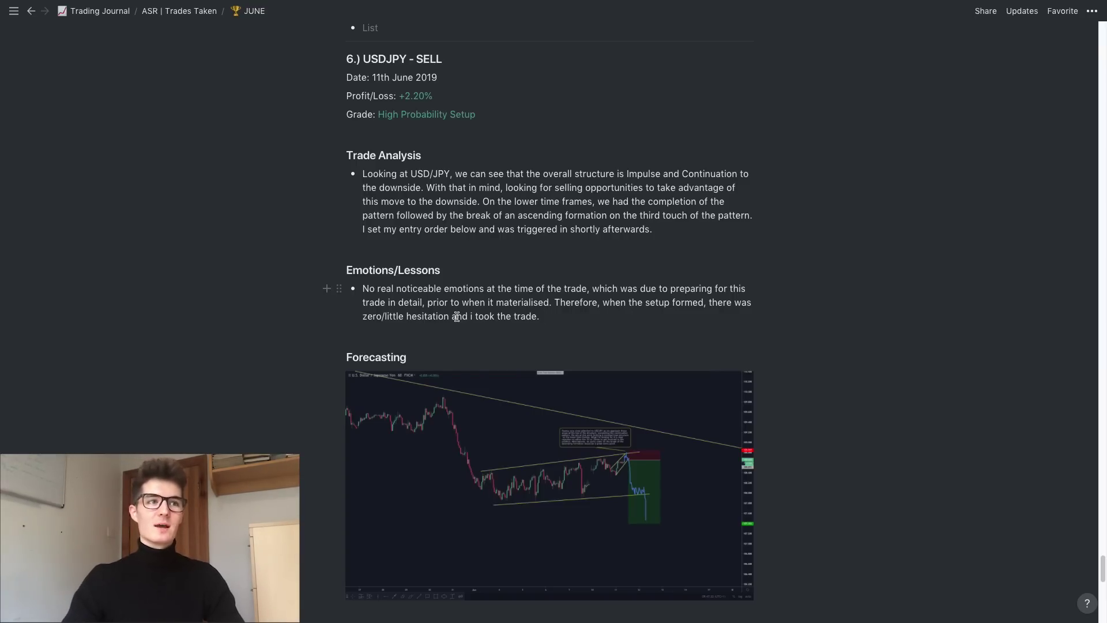
scroll(457, 316, down, 1)
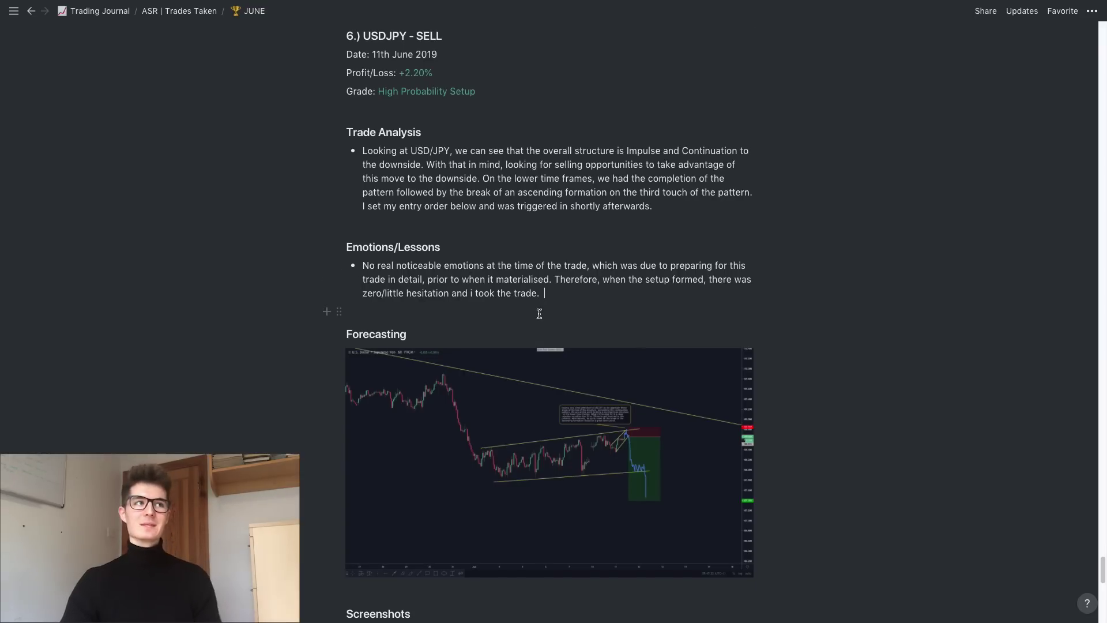
scroll(540, 313, down, 1)
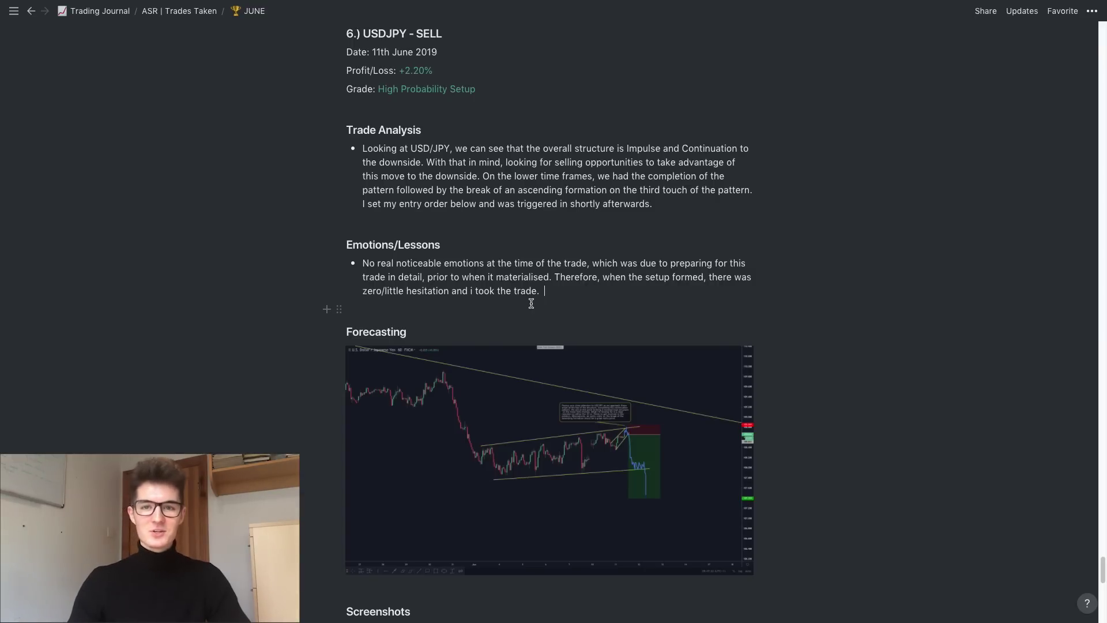
- Add an empty line below trade 6's Trade Management list, then exit Notion full screen
scroll(531, 303, down, 2)
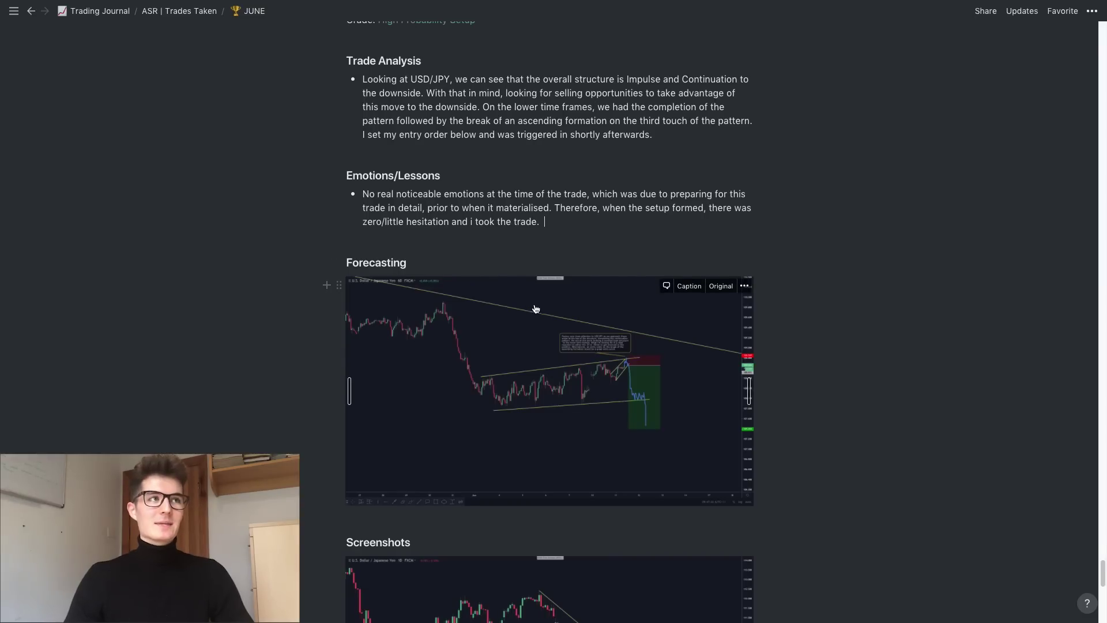
click(811, 376)
scroll(809, 377, down, 1)
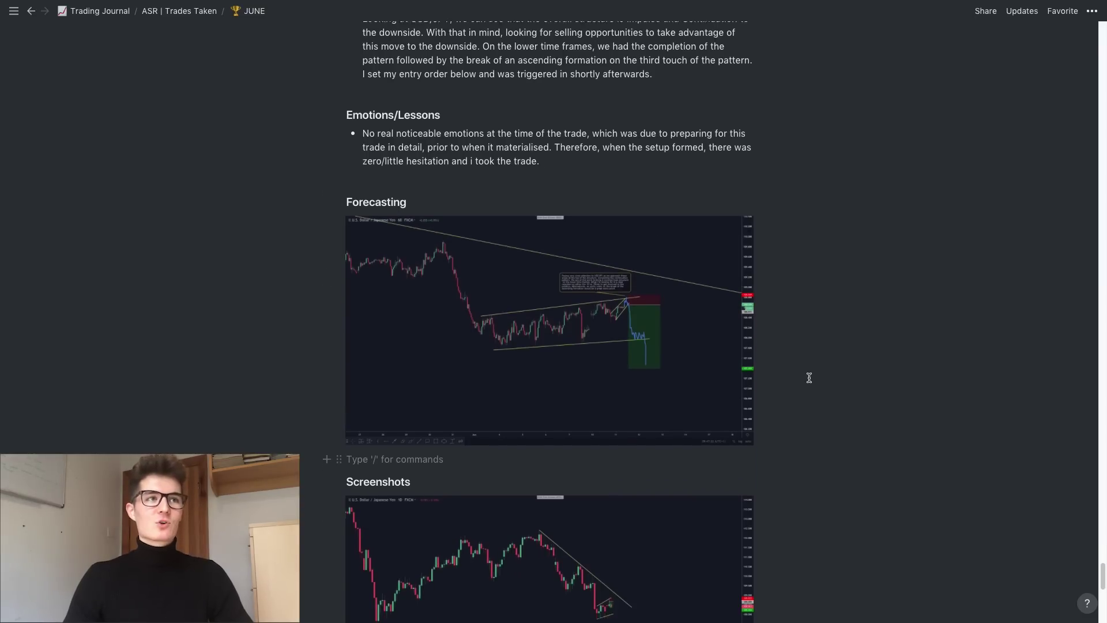
scroll(809, 377, down, 5)
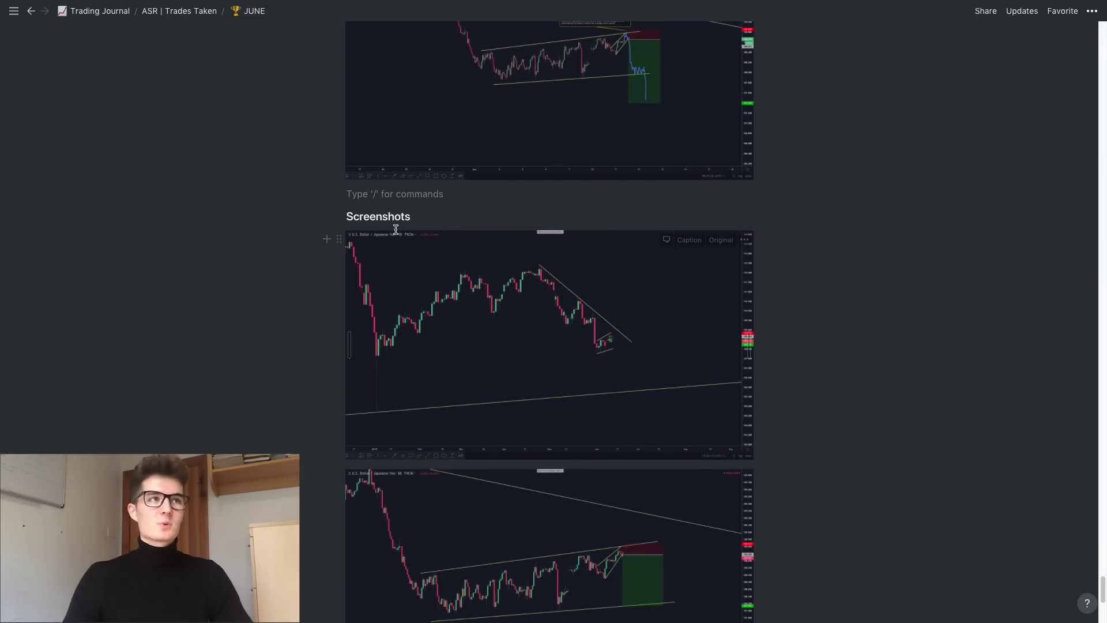
scroll(664, 357, down, 1)
scroll(674, 415, down, 5)
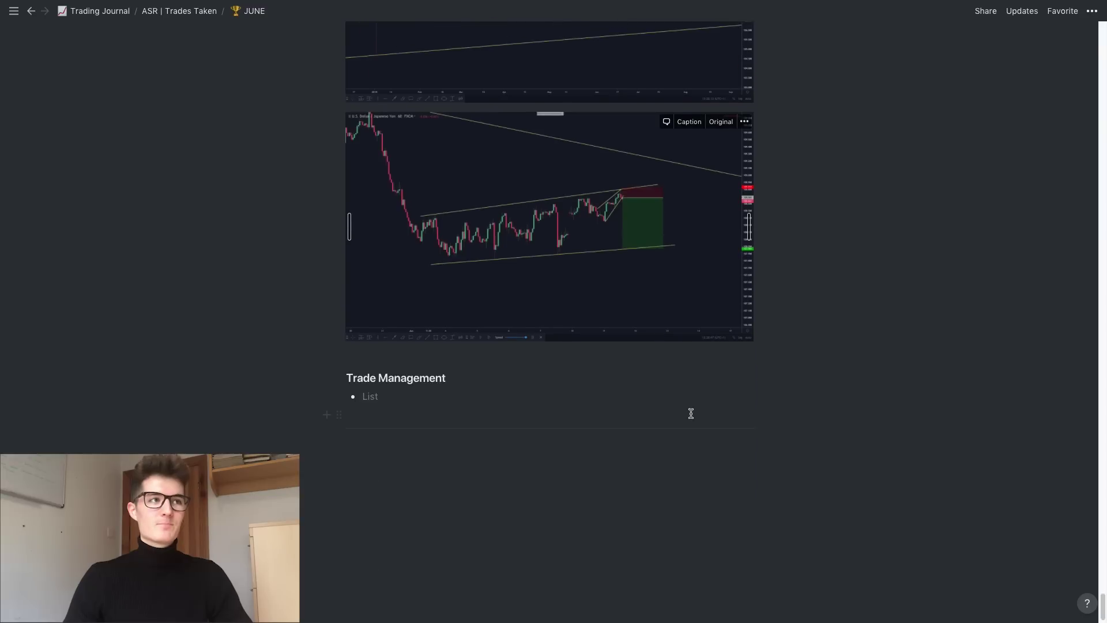
click(384, 400)
key(Return)
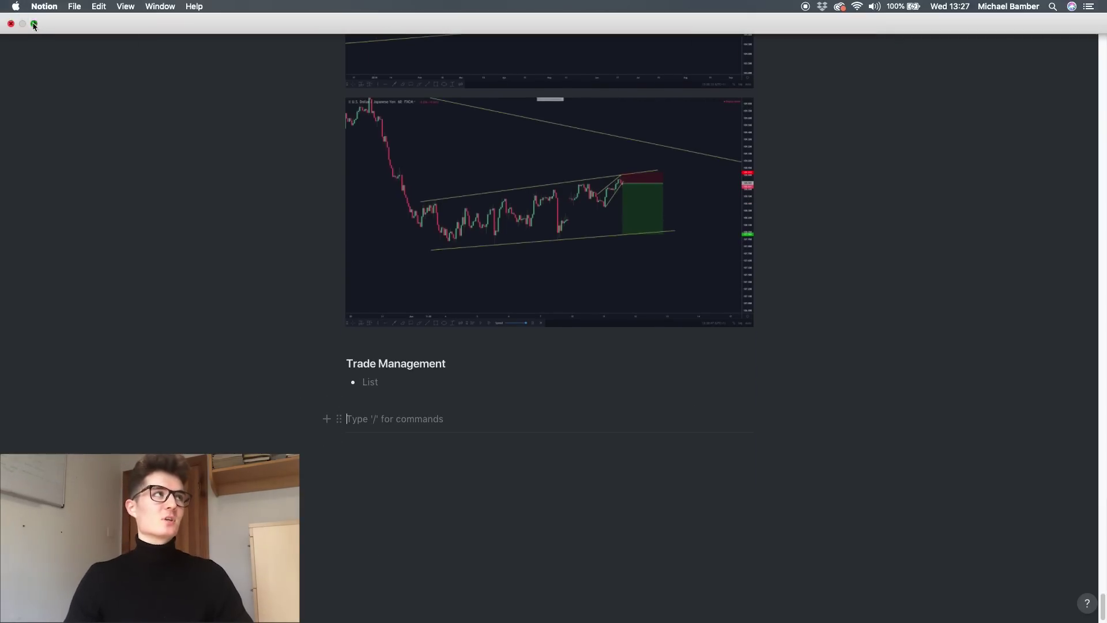
click(35, 22)
- Minimise Notion, restore the maximised TradingView chart, and begin exiting chart replay
click(144, 29)
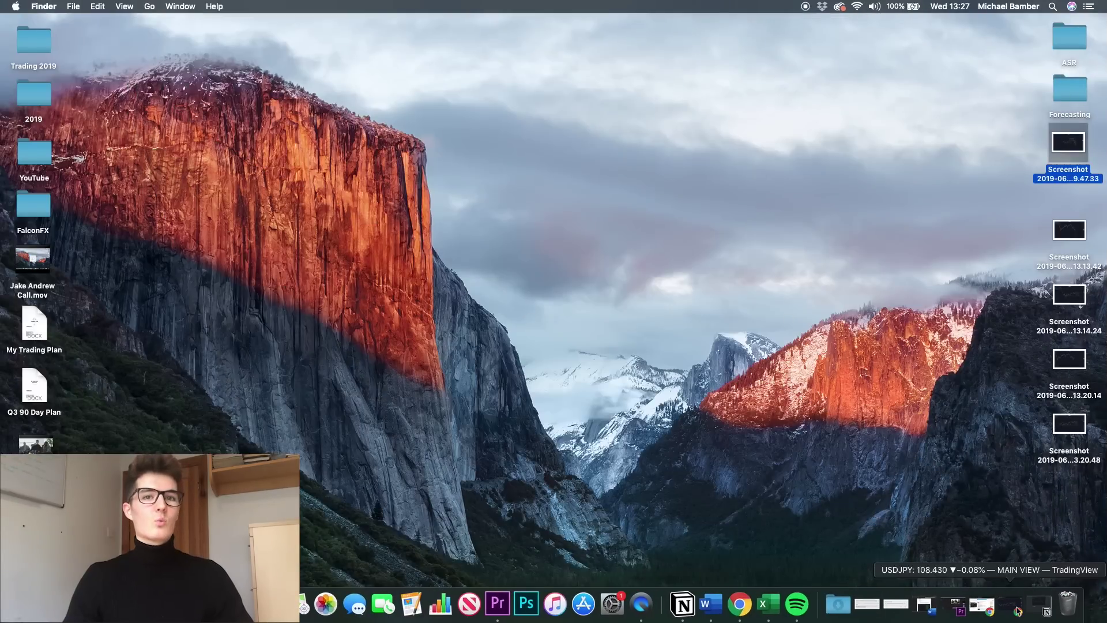
click(1038, 603)
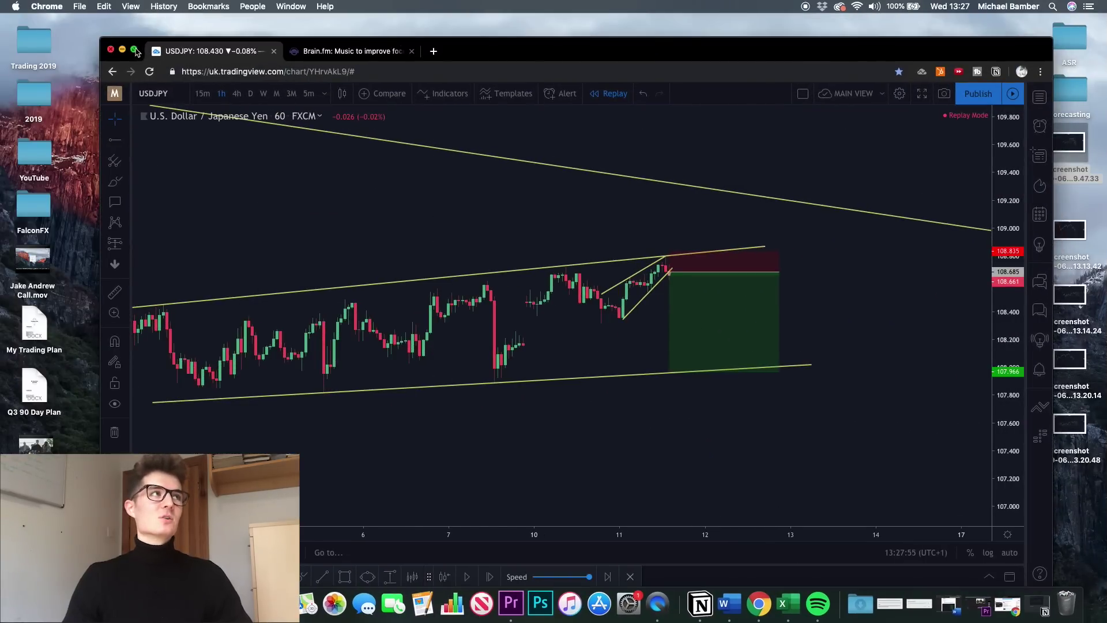
click(135, 50)
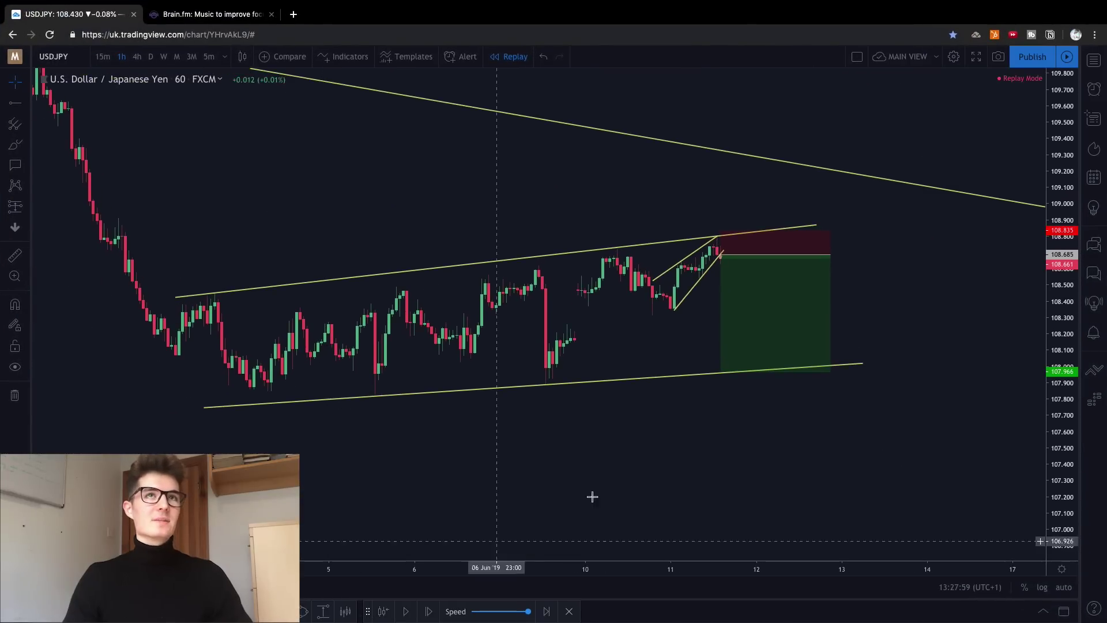
click(512, 57)
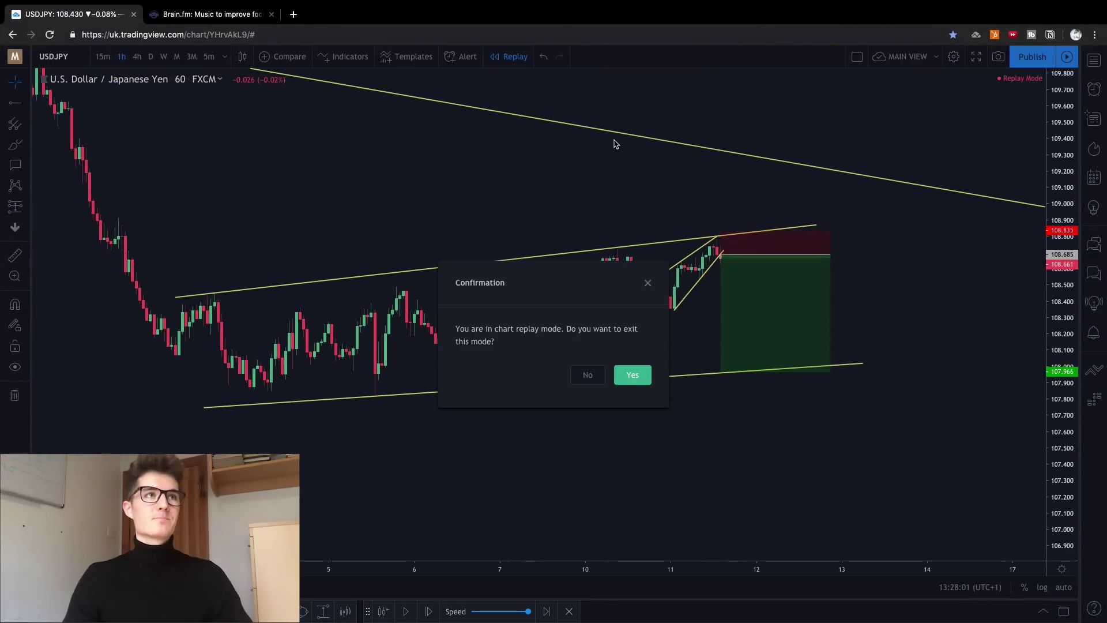
- Confirm leaving replay and raise the short trade's target to about 108.35
click(623, 376)
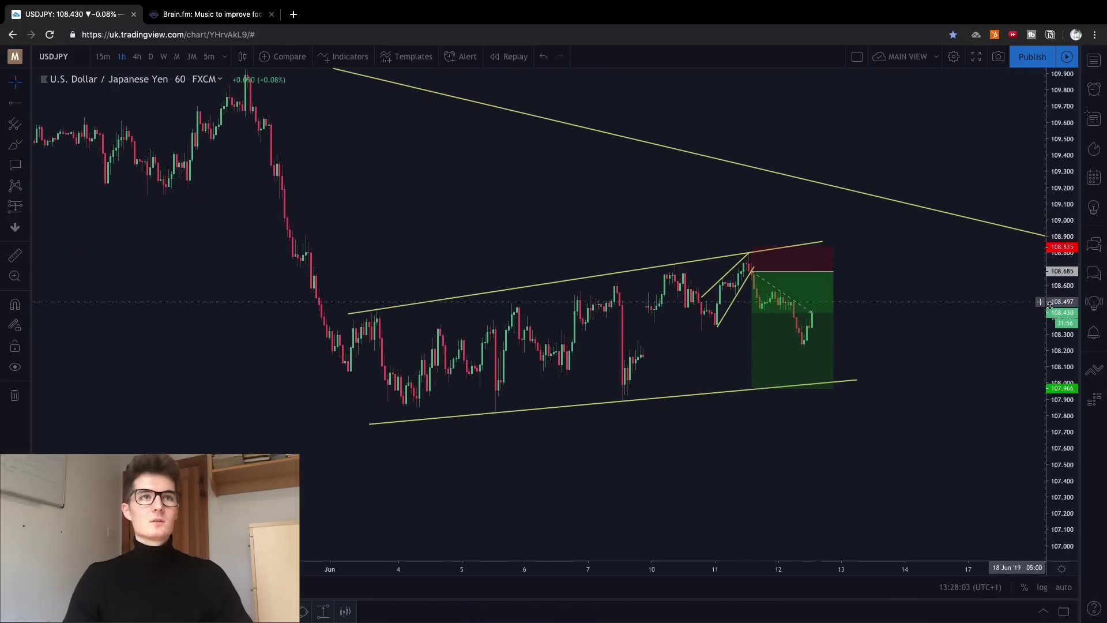
scroll(1040, 303, up, 2)
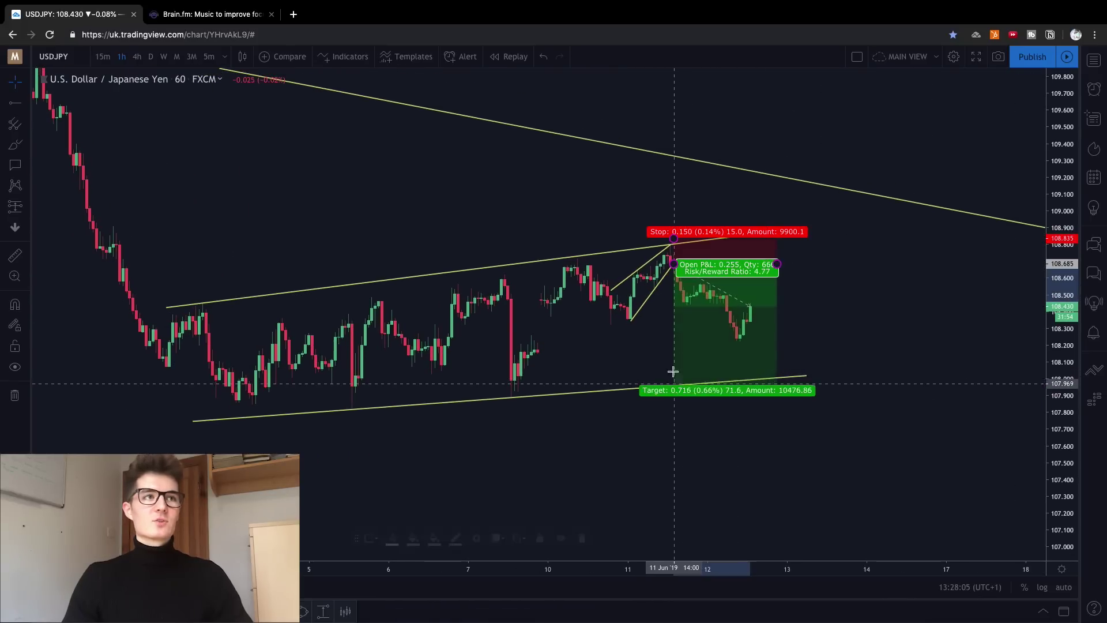
drag(673, 372, 672, 319)
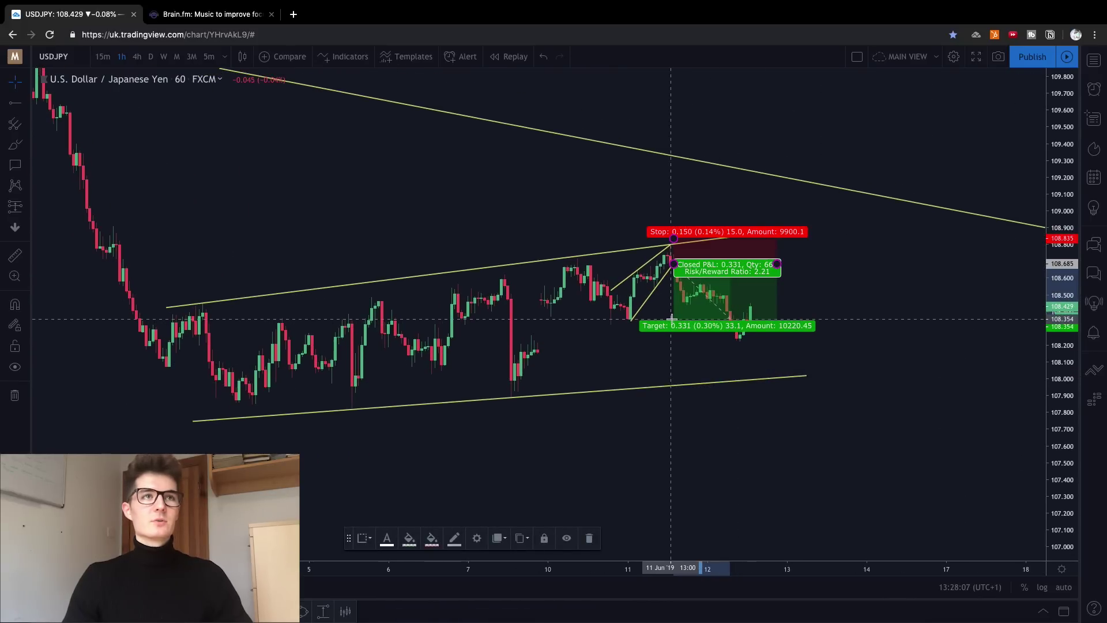
- Draw a horizontal ray and set its price to 108.32
key(alt+t)
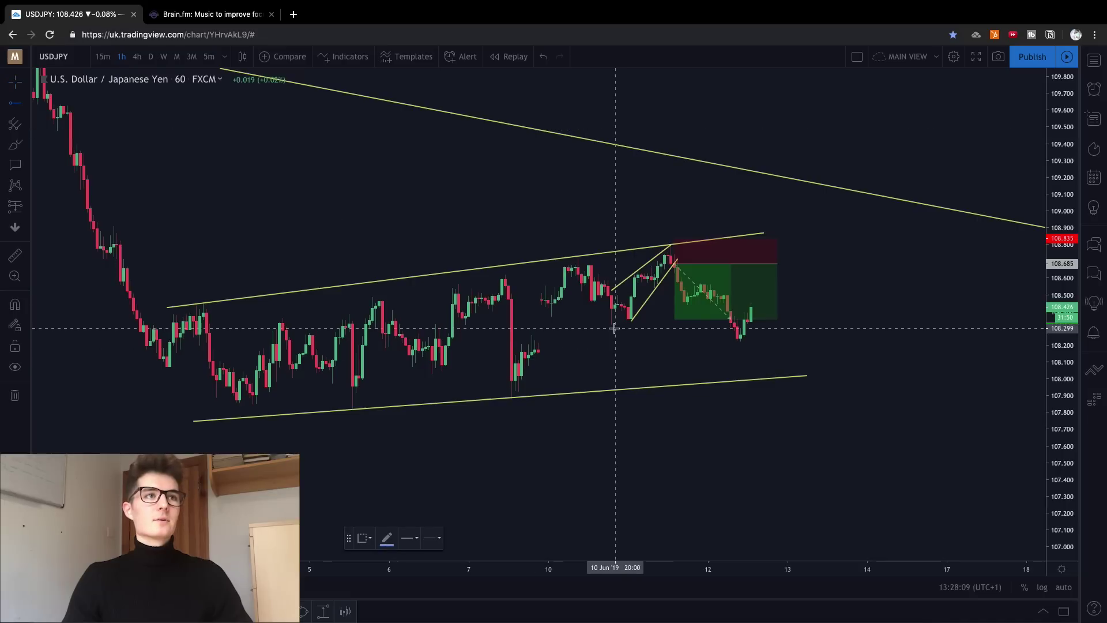
click(611, 325)
double_click(796, 325)
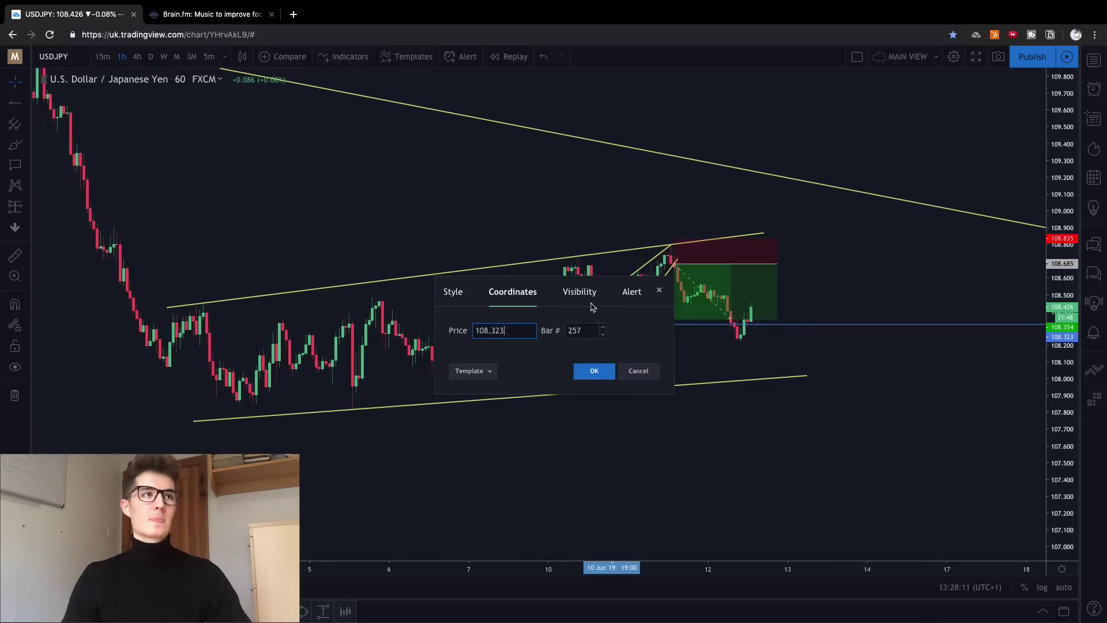
key(BackSpace)
click(594, 371)
- Check the short position's stop and target figures, then show the chart full screen
mouse_move(886, 364)
mouse_down()
mouse_move(900, 363)
mouse_move(899, 375)
mouse_up()
click(764, 325)
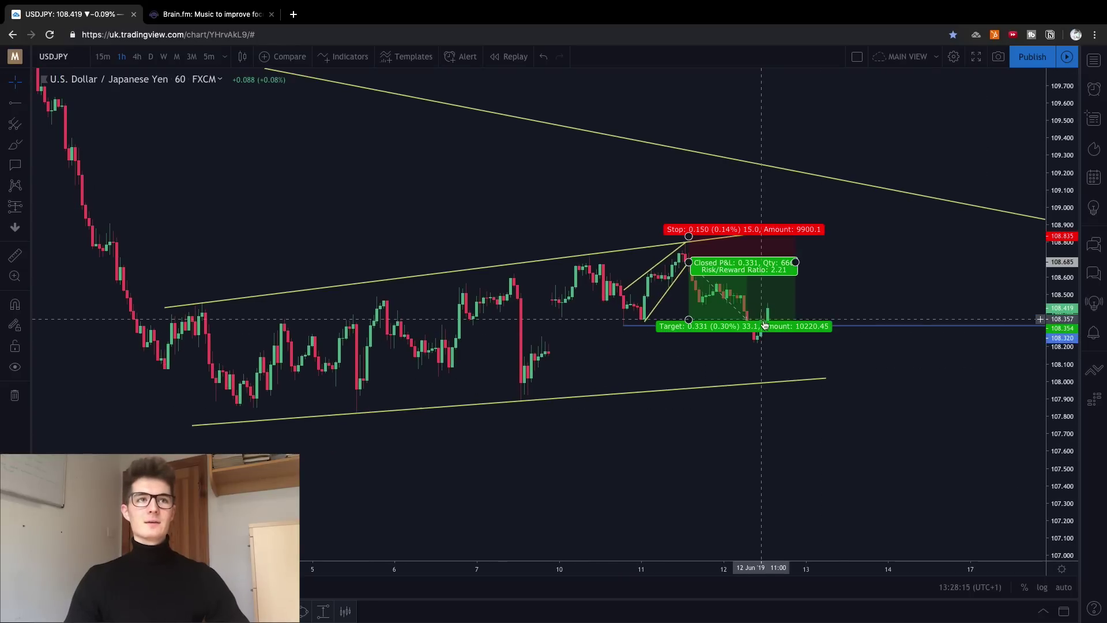
click(828, 323)
scroll(828, 323, up, 1)
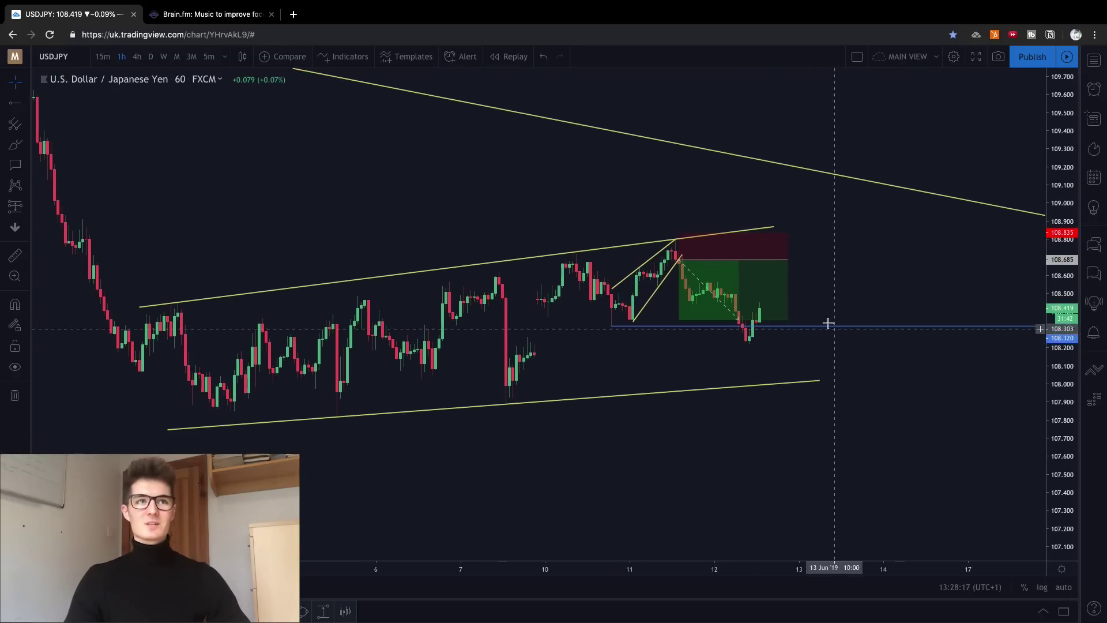
scroll(750, 300, down, 1)
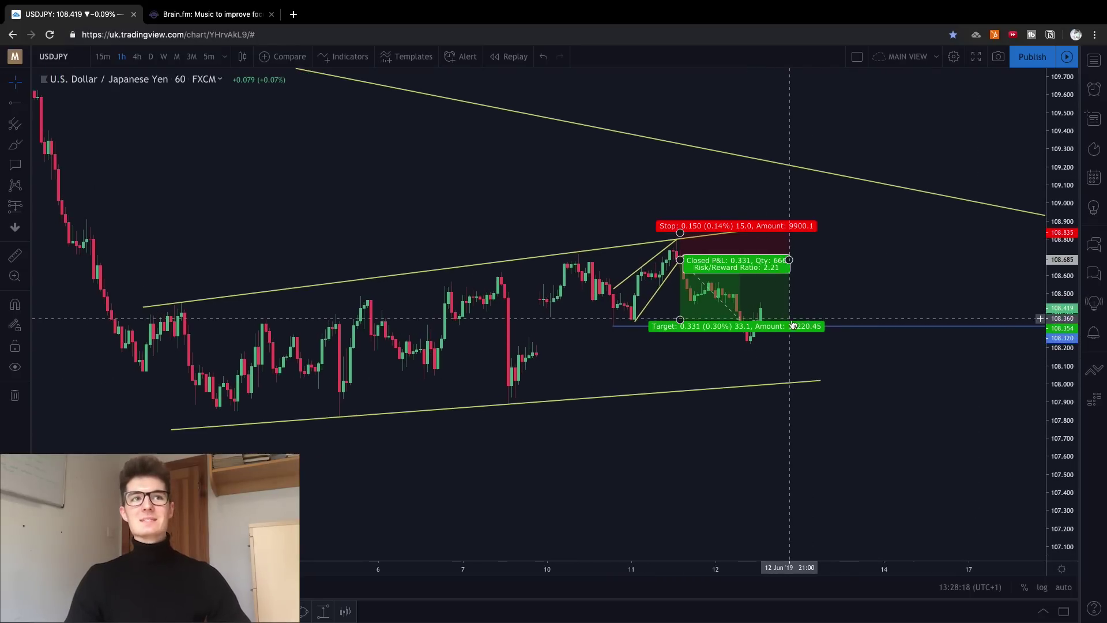
click(976, 57)
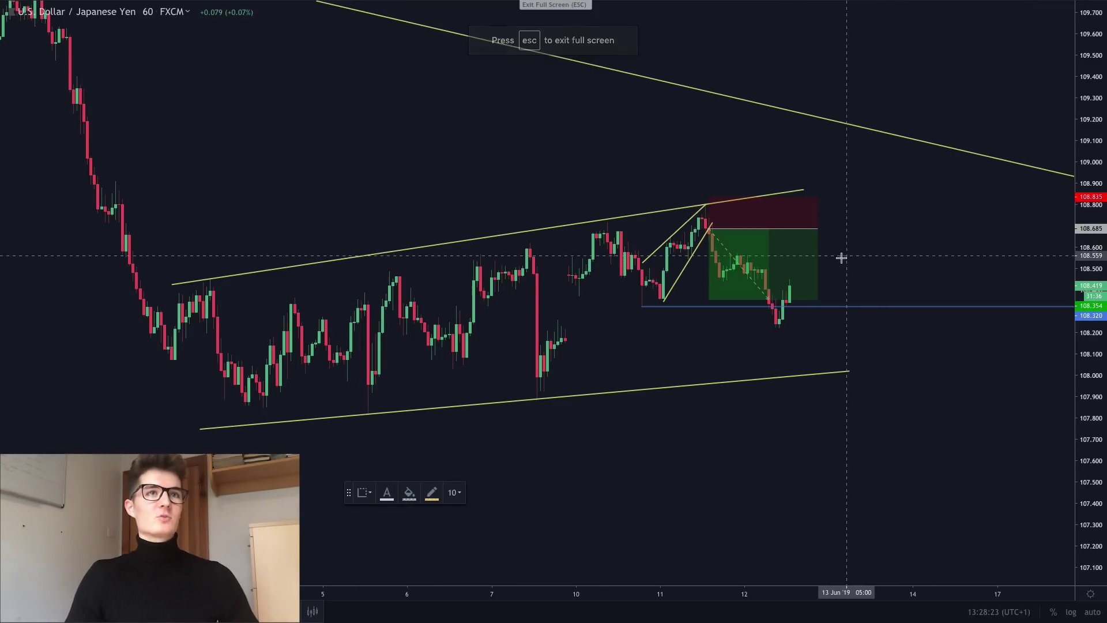
- Add a callout marking the +2.2% profit exit and delete the short-position box
drag(831, 263, 860, 243)
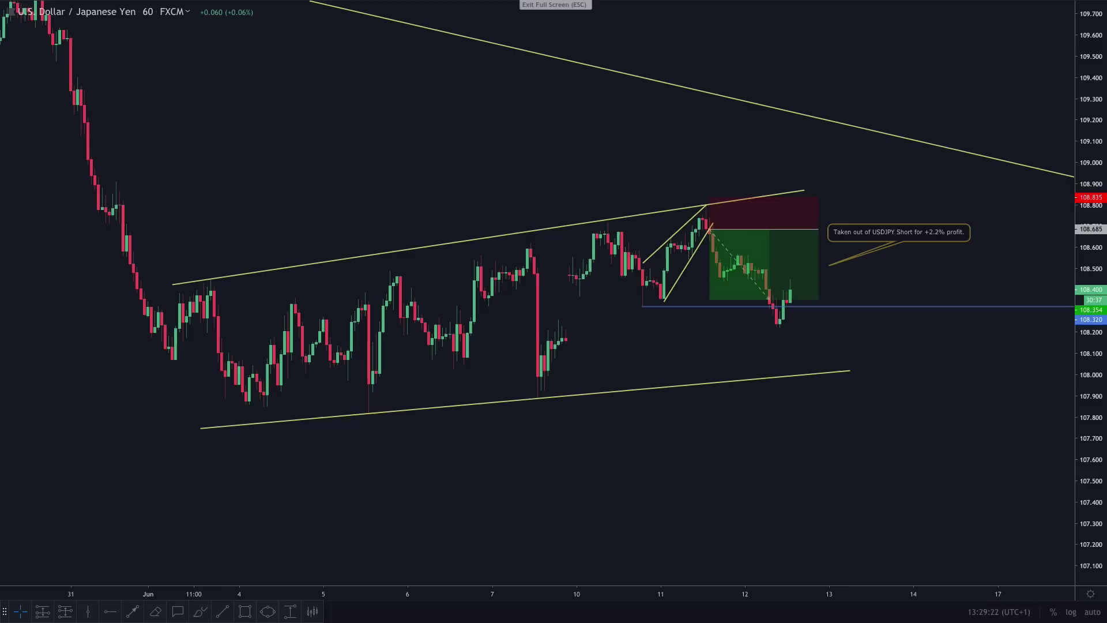
click(821, 262)
key(Delete)
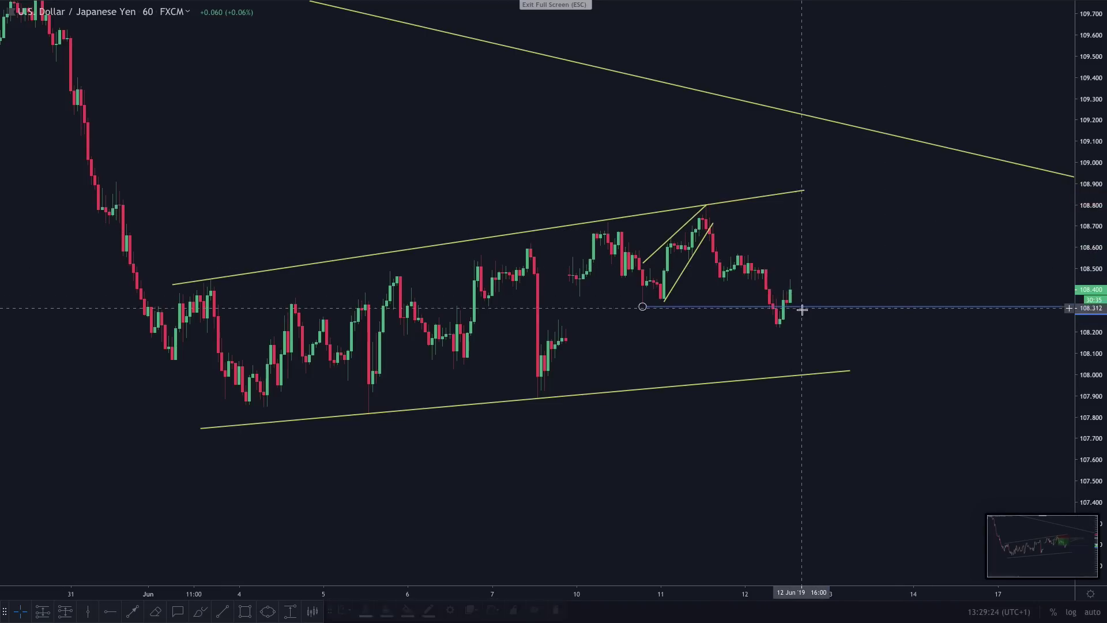
- Delete the yellow wedge lines and the blue horizontal line, leaving only the channel lines
click(677, 277)
key(Delete)
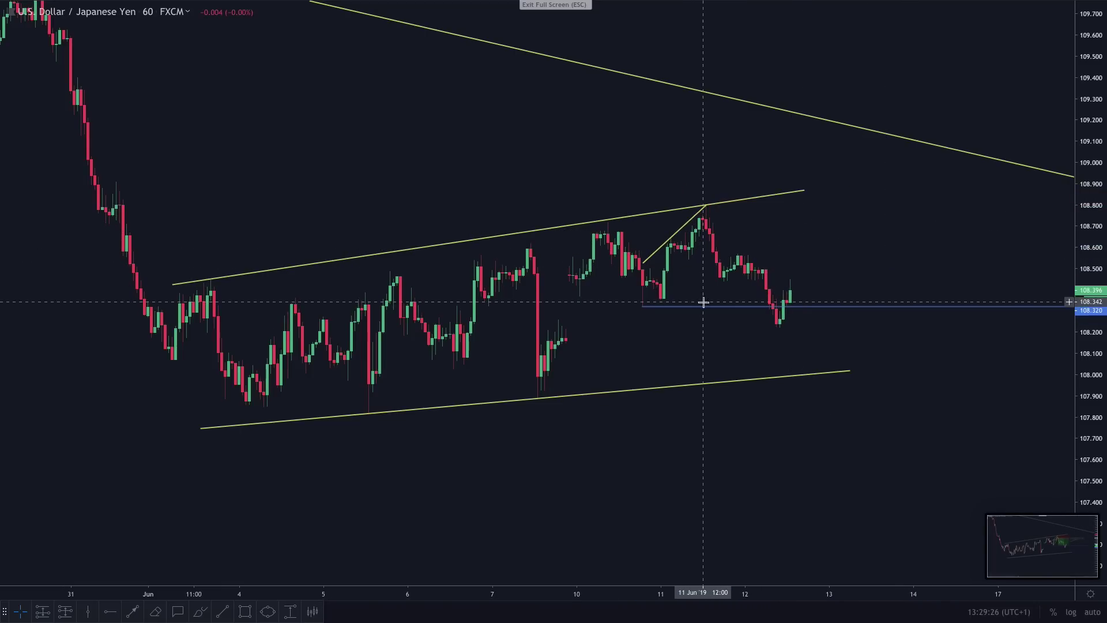
double_click(706, 304)
key(Escape)
key(Delete)
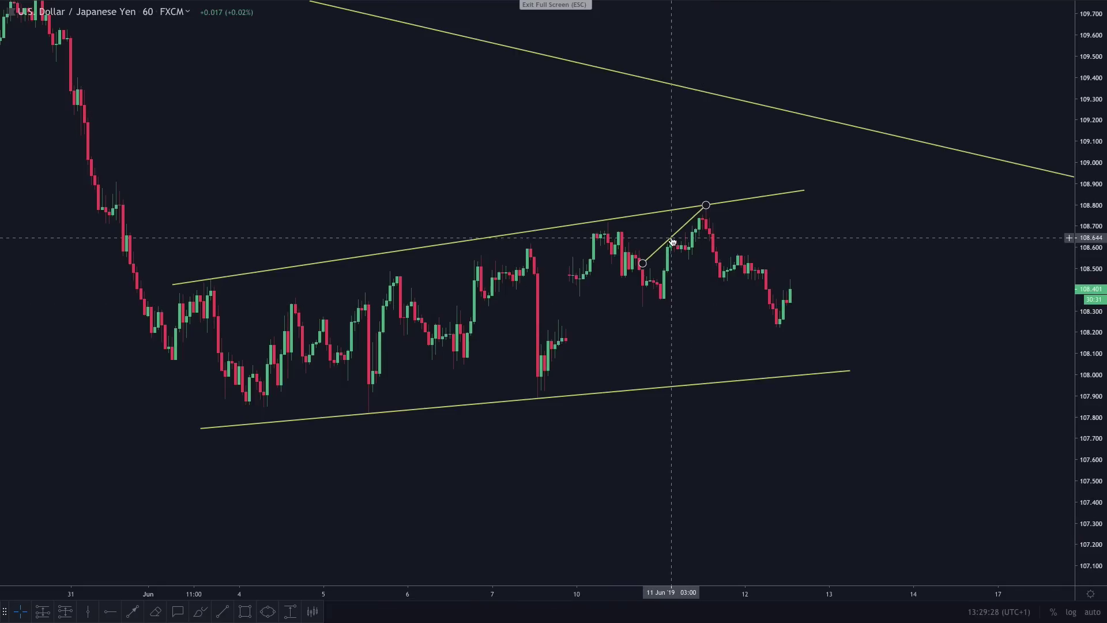
click(674, 233)
key(Delete)
- Drop the annotated USD/JPY chart screenshot from the desktop below trade 6's Trade Management list
click(34, 22)
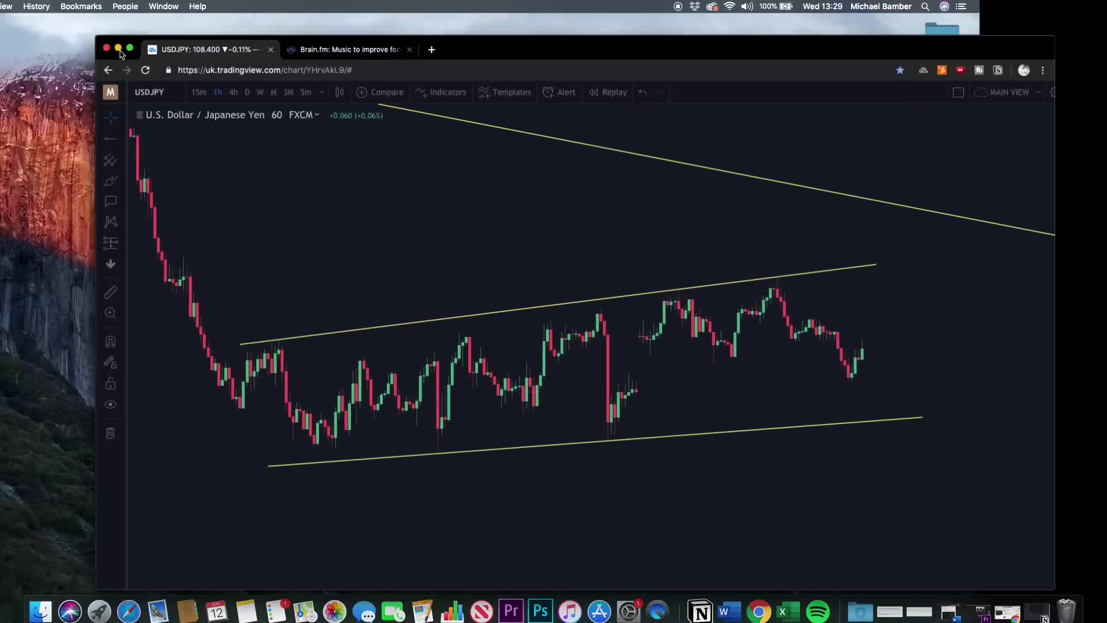
key(super+h)
click(1006, 591)
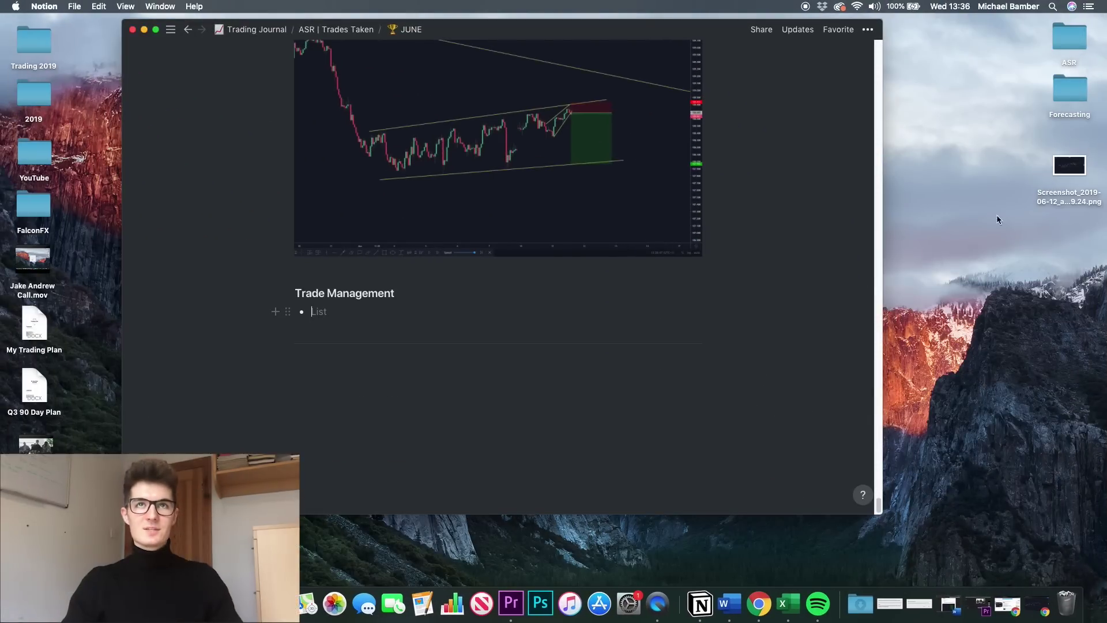
drag(1075, 169, 415, 329)
scroll(438, 334, down, 2)
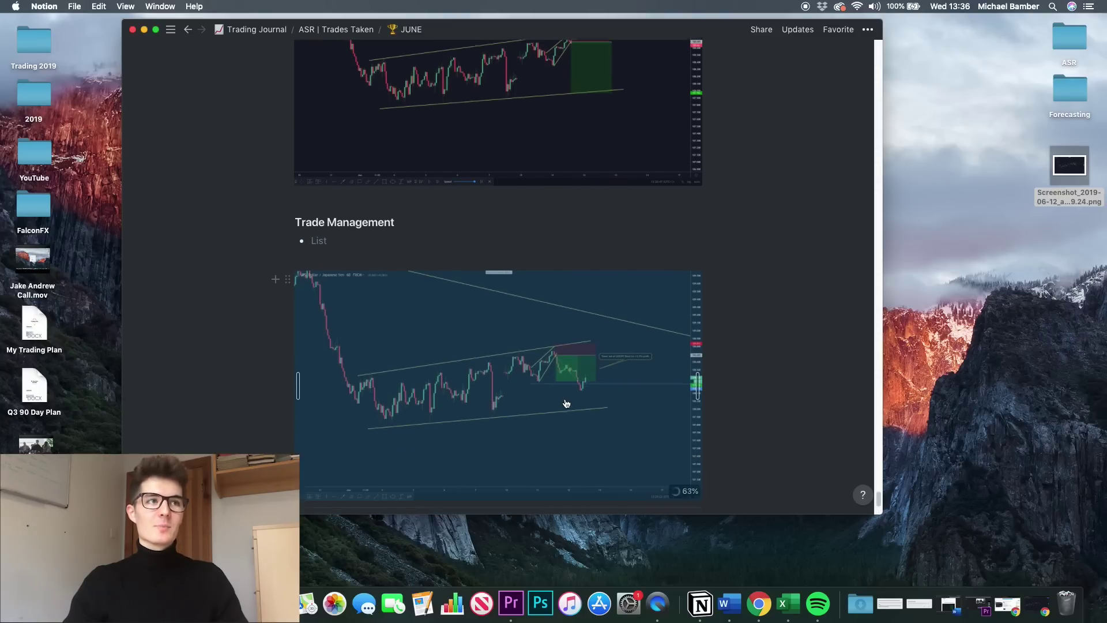
scroll(565, 401, down, 2)
click(154, 30)
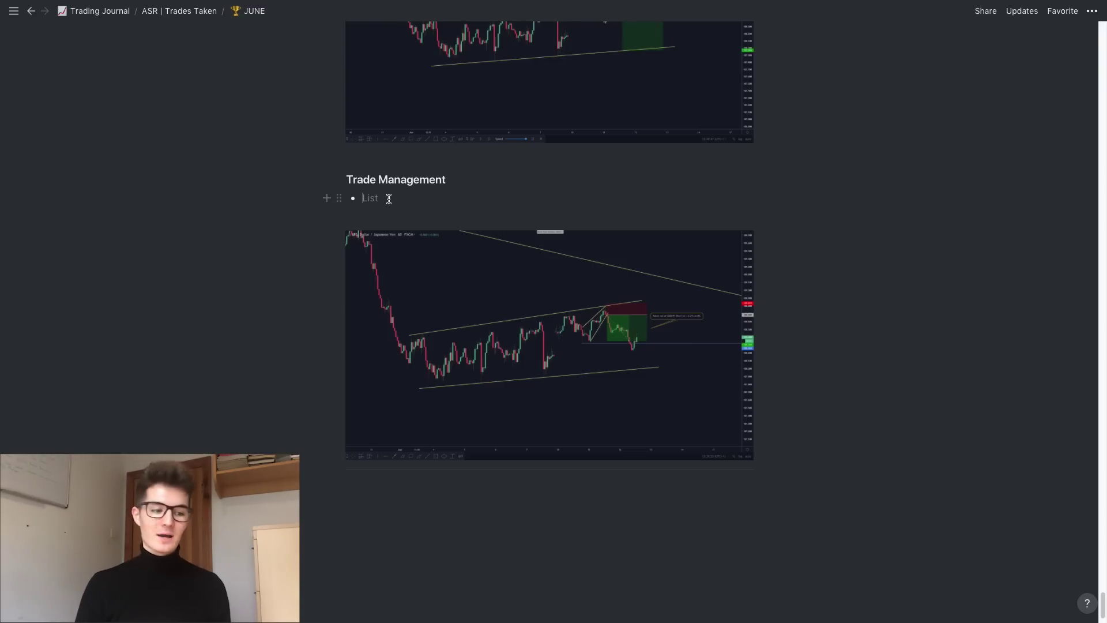
- Note that the USD/JPY short was closed for +2.2% profit after price broke the previous low
text(Taken out of USD/JPY - SHORT for +2.2% profit. After price broke the previous low, i locked in )
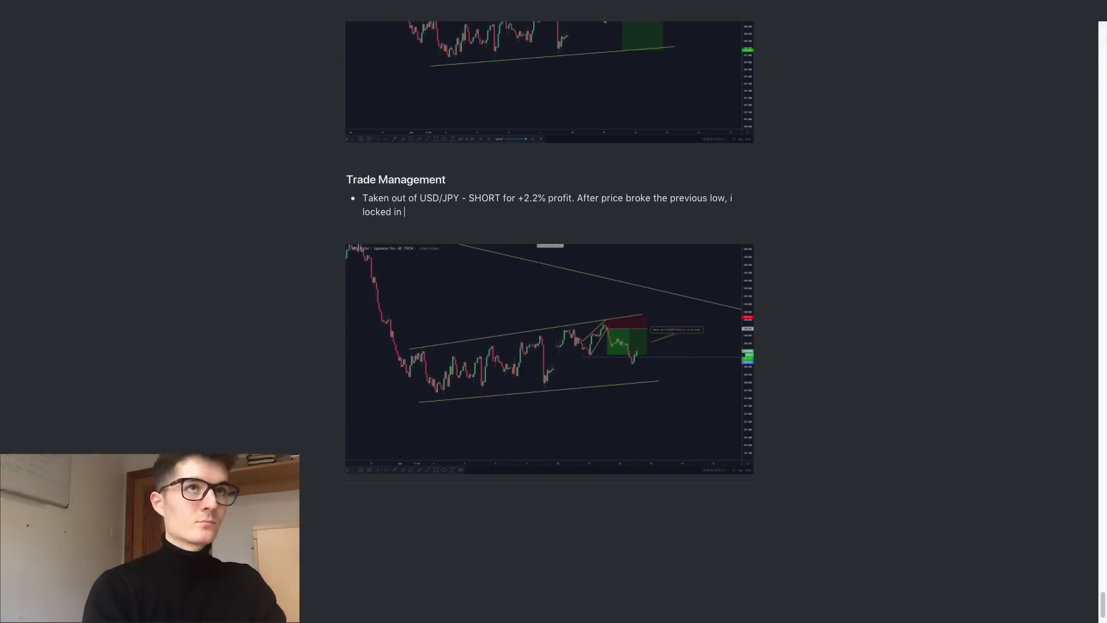
text(profit just above the ray line, giving price just enough room to breathe to form continuation and still head higher. The reason for this is because the market did give early signs of a potential deeper correctio)
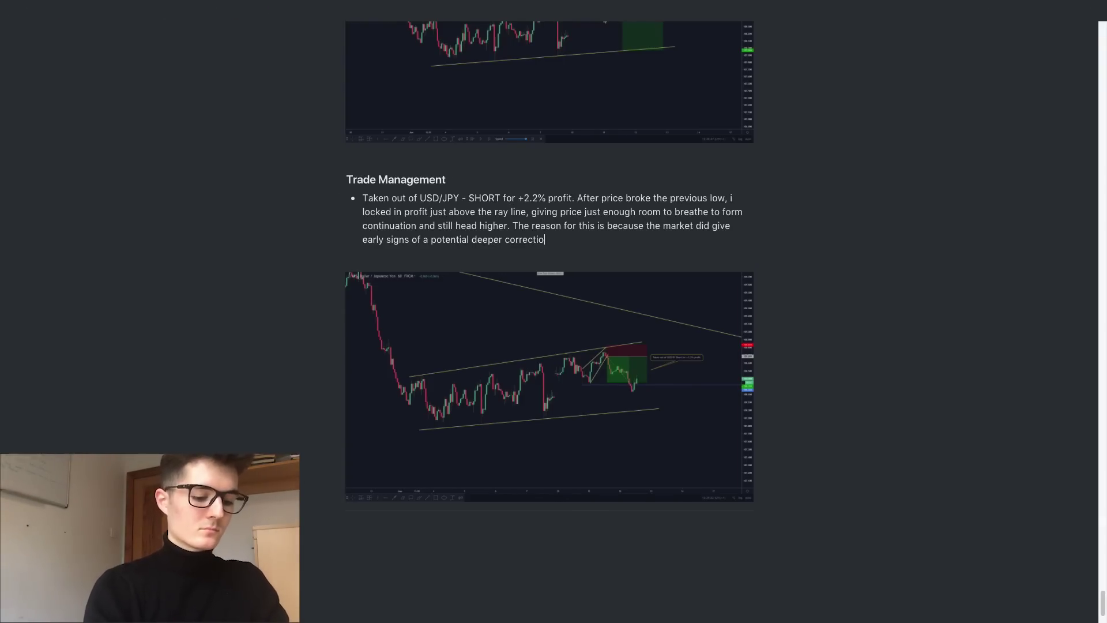
text(n/pullback. Therefore with that in mind, happy to lock in profit in this area.)
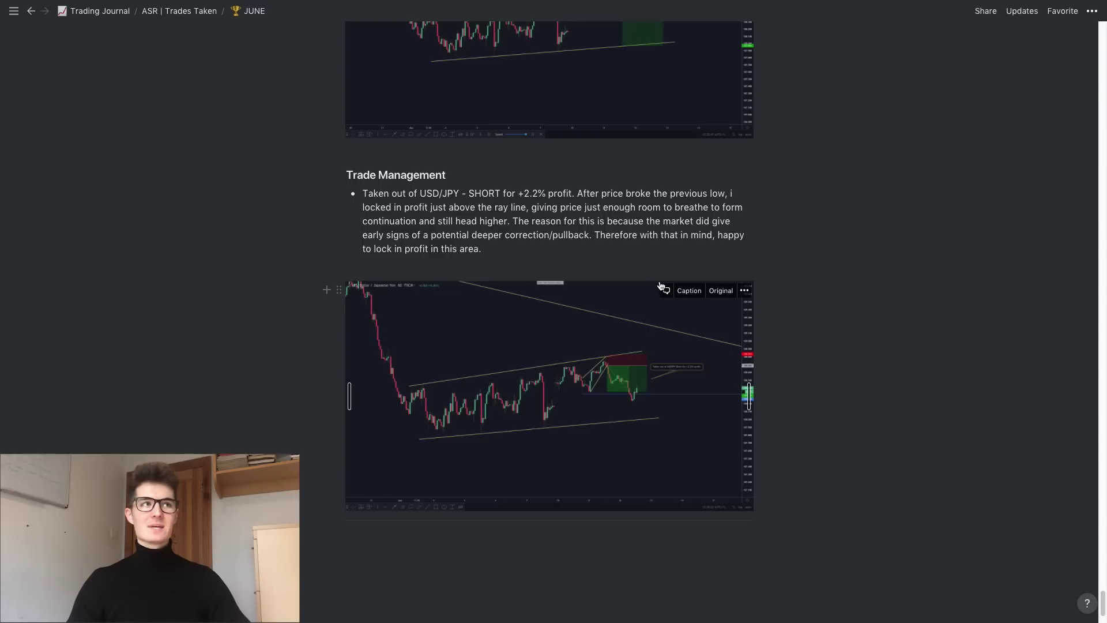
scroll(659, 251, up, 1)
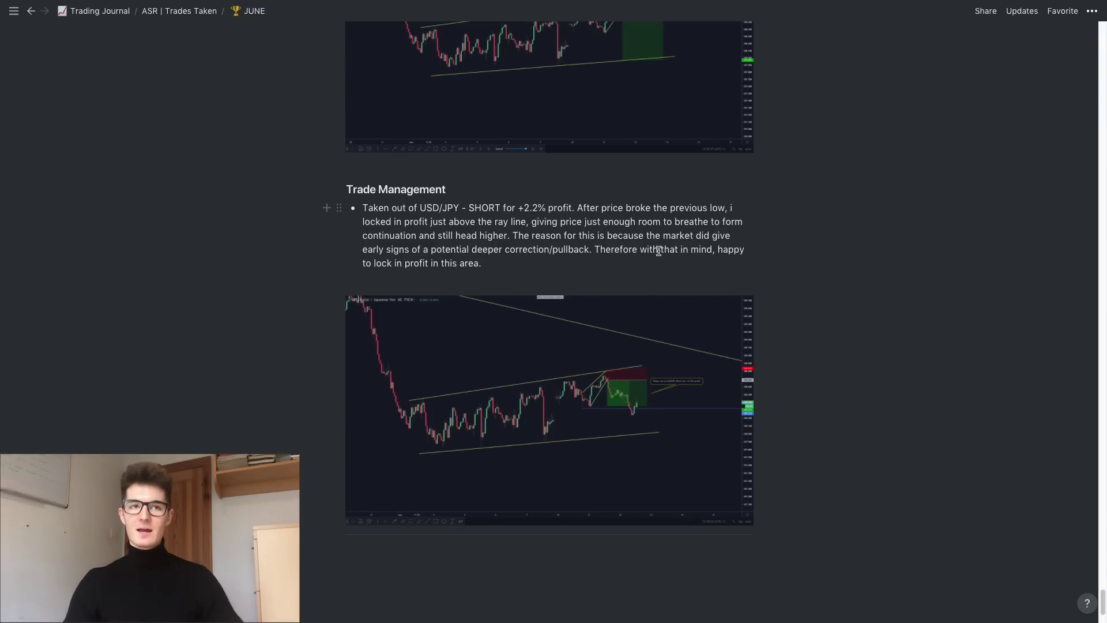
scroll(658, 251, up, 2)
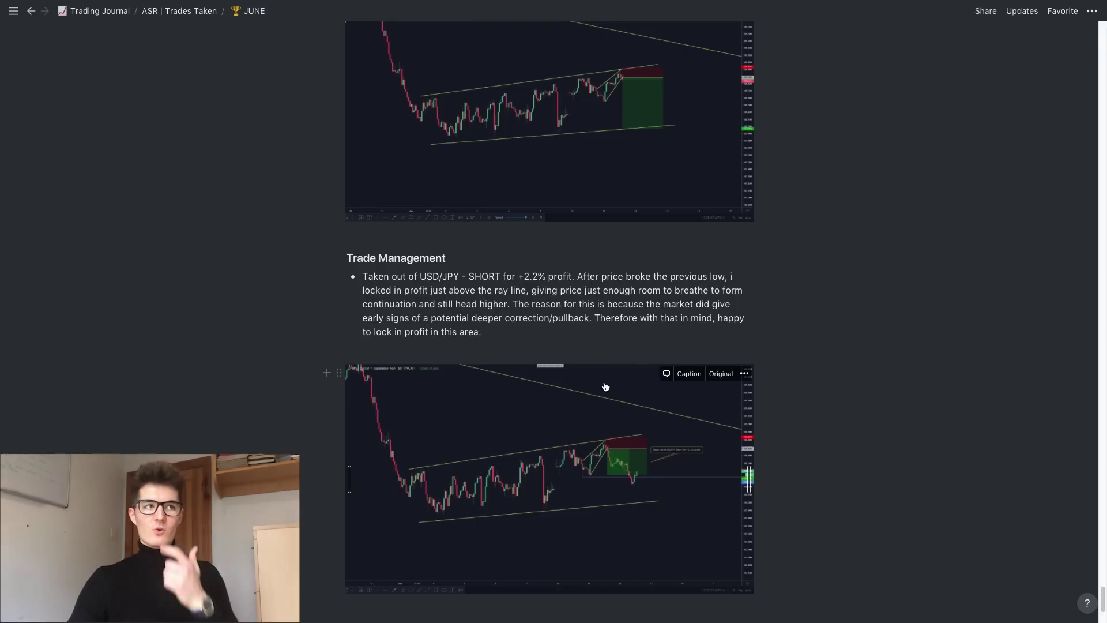
scroll(606, 387, up, 5)
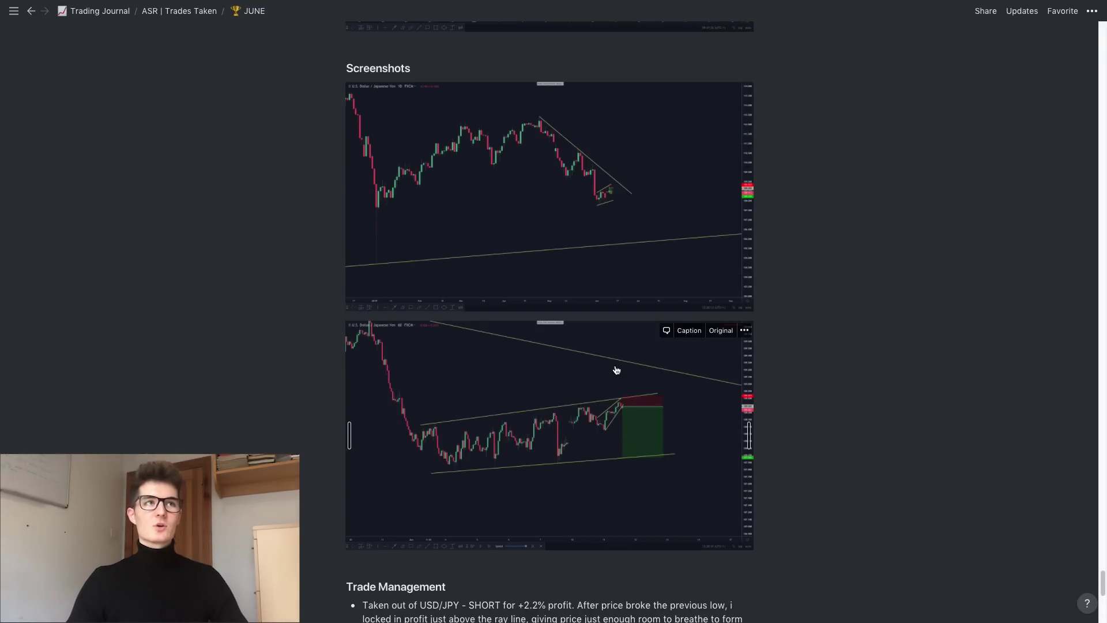
scroll(617, 370, up, 4)
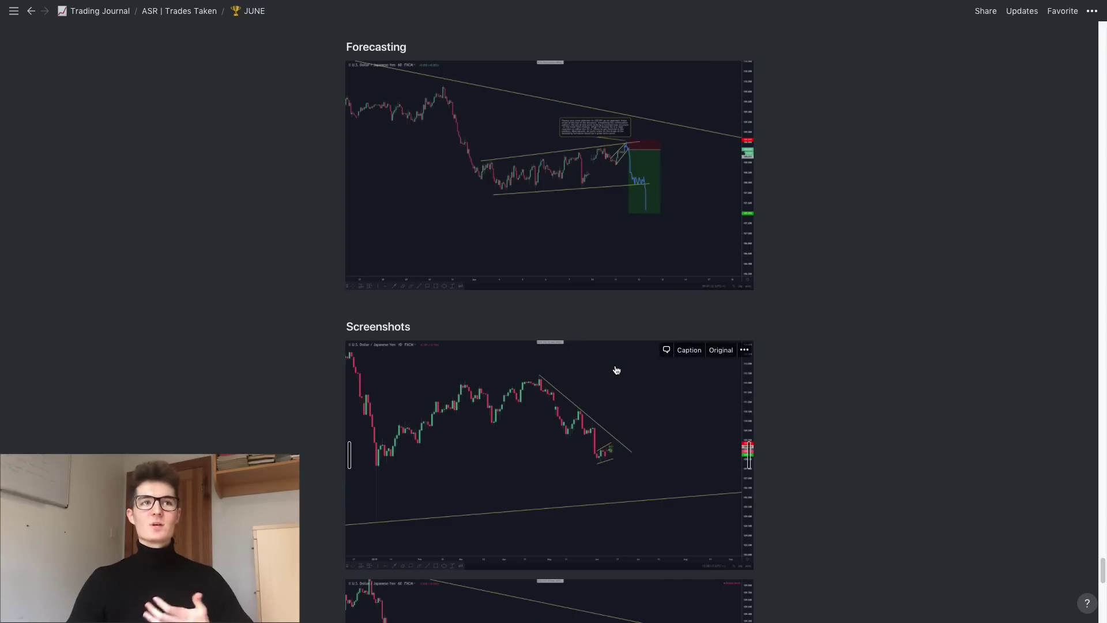
scroll(616, 370, up, 4)
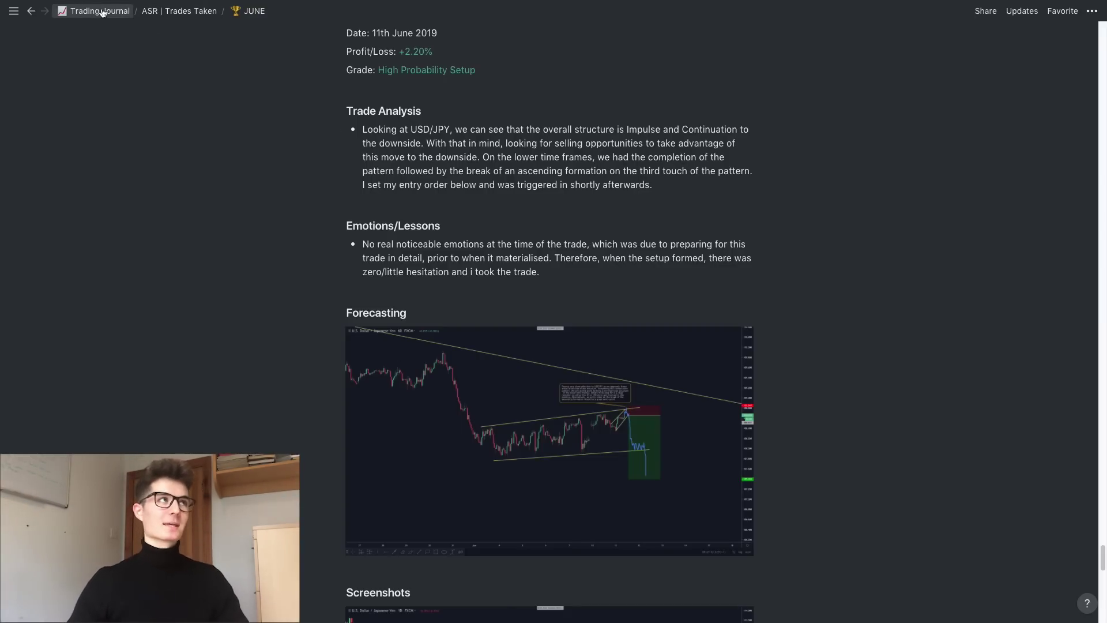
click(102, 13)
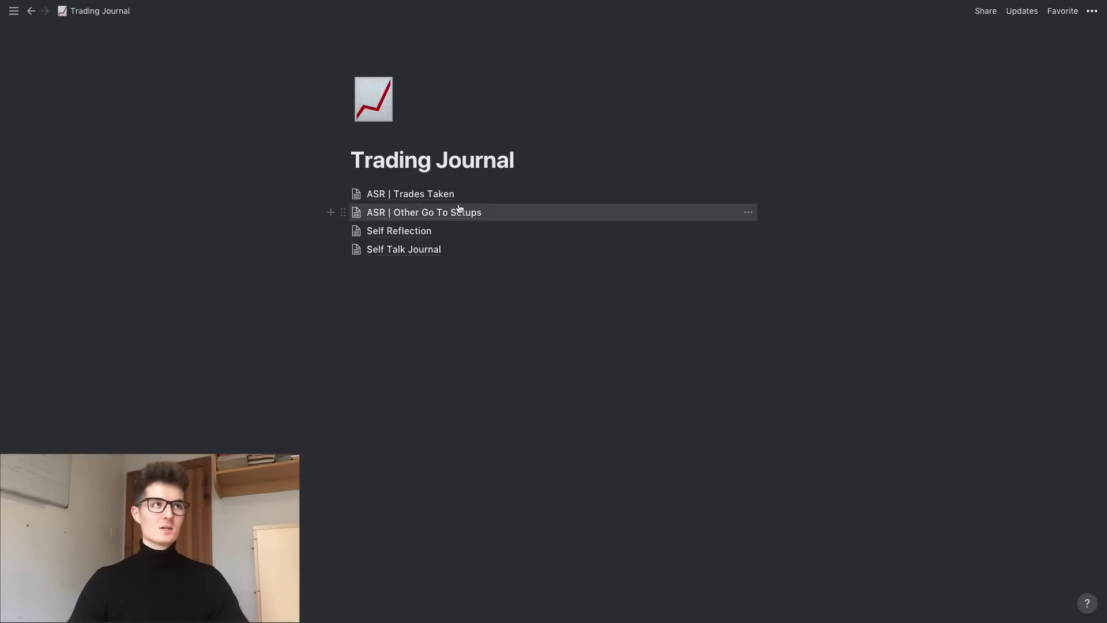
- In ASR | Other Go To Setups, glance at JUNE, then open the APRIL page full-page
click(427, 214)
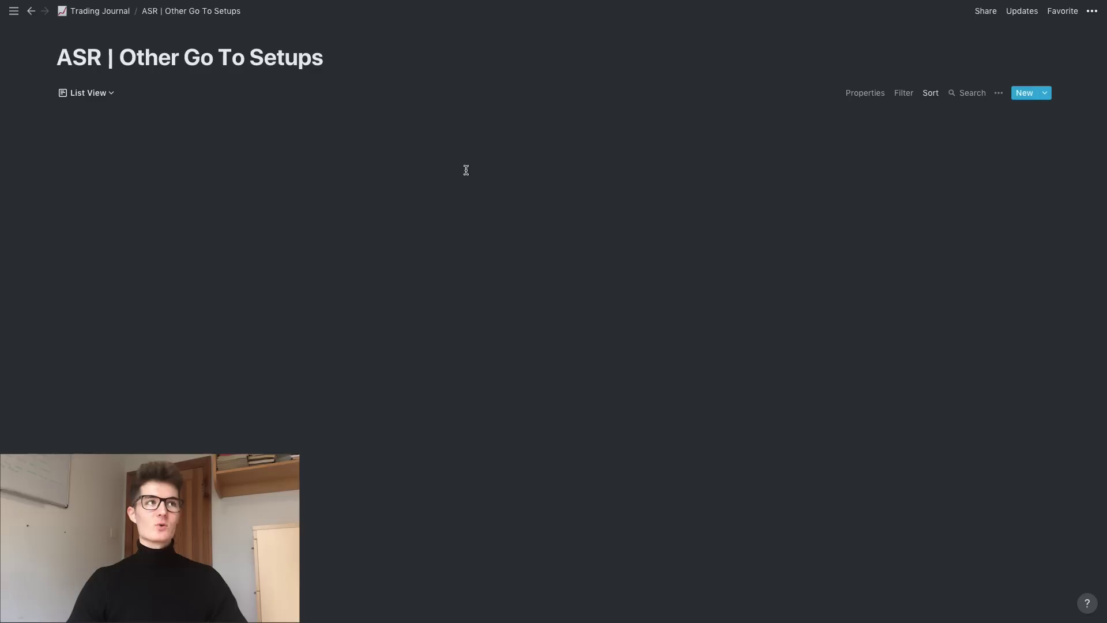
click(101, 250)
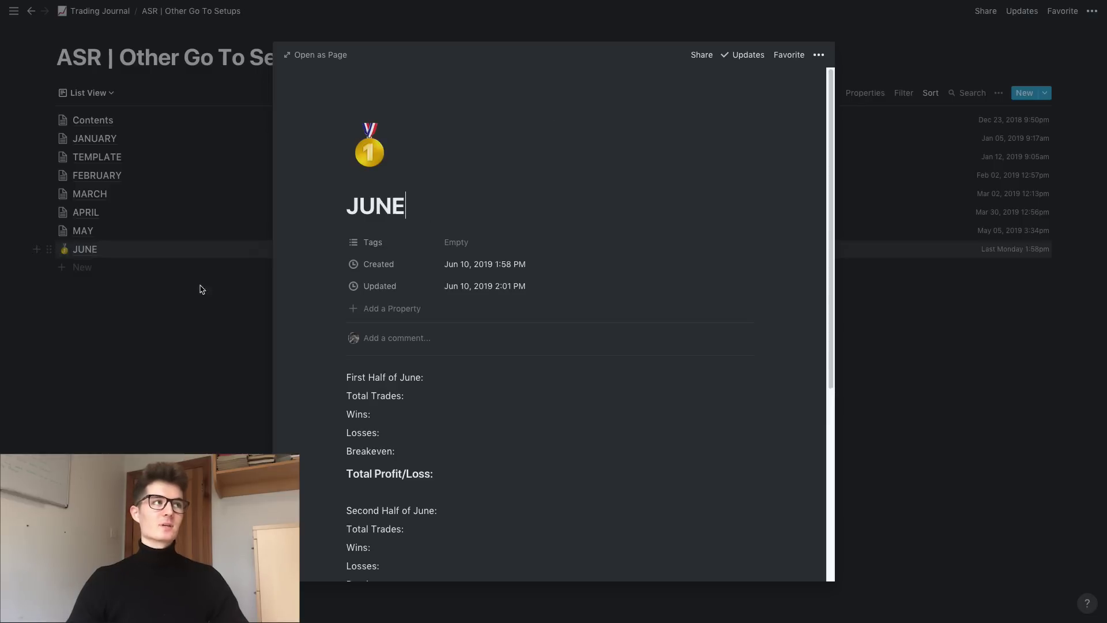
scroll(553, 398, down, 4)
scroll(552, 397, down, 5)
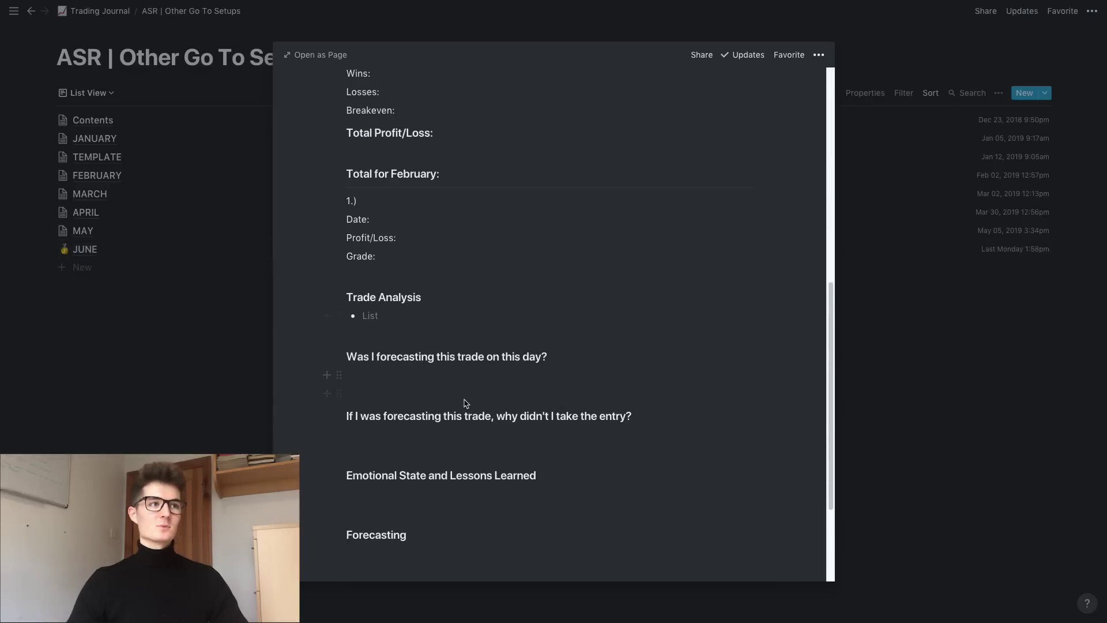
click(204, 402)
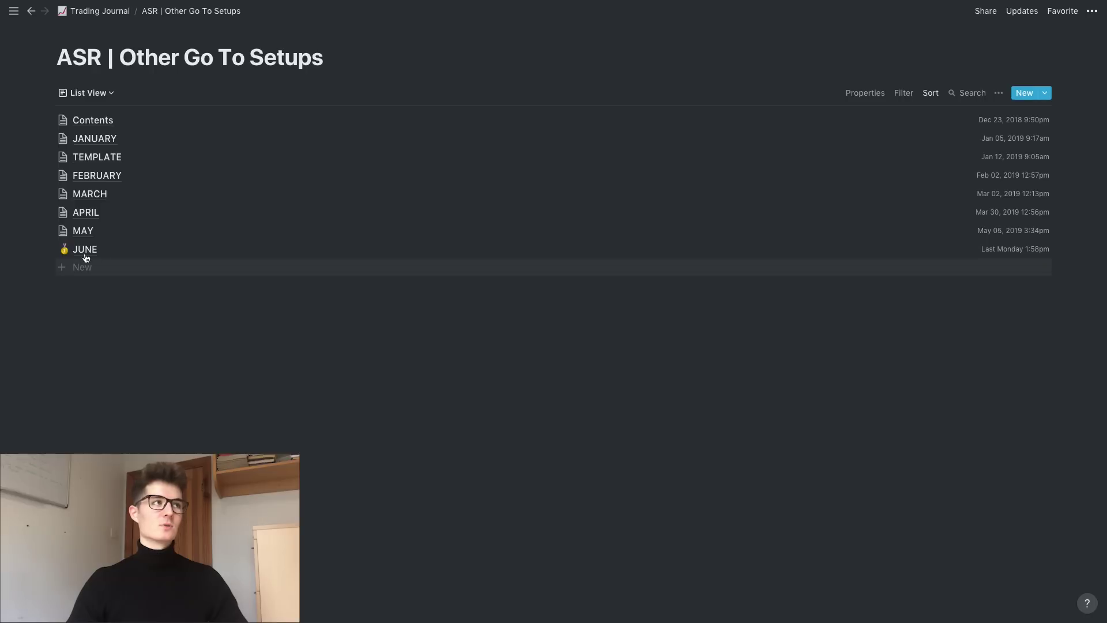
click(85, 213)
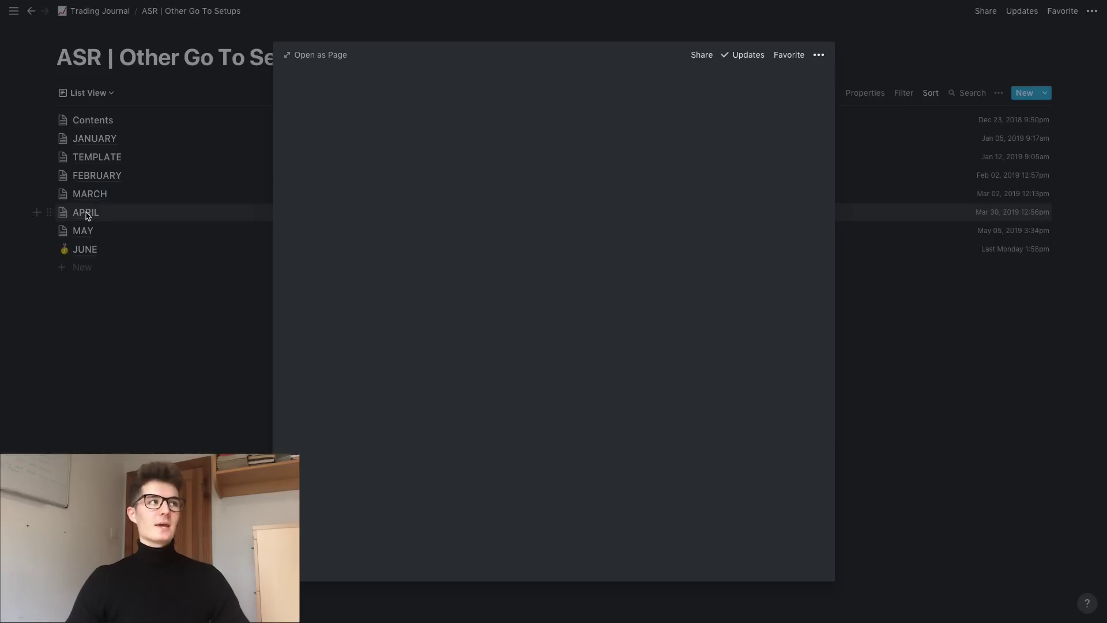
click(305, 54)
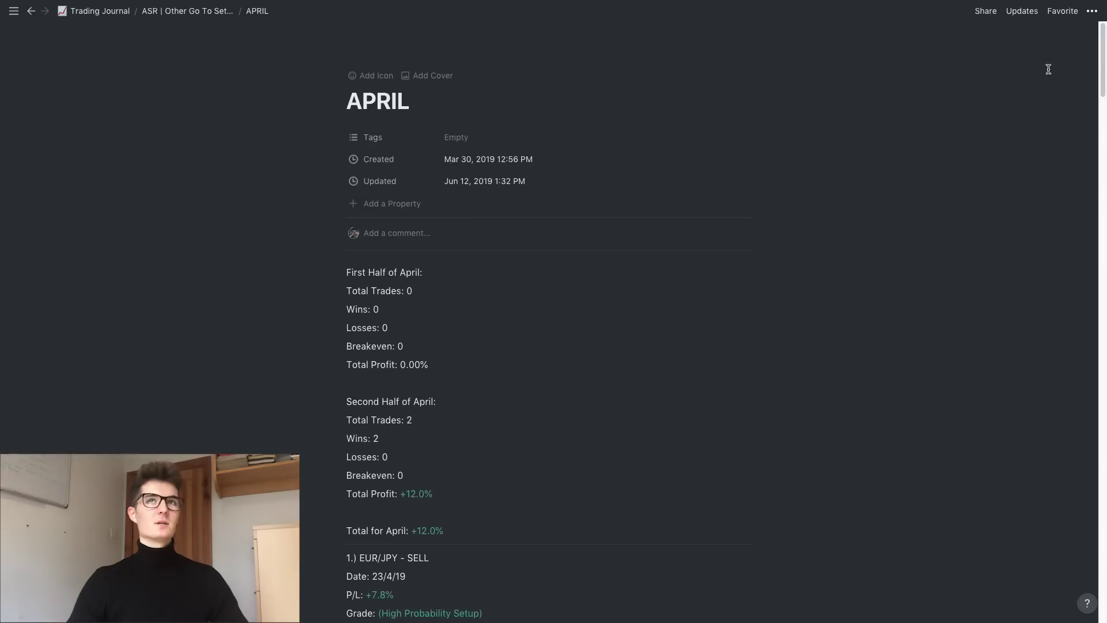
drag(1102, 69, 1105, 107)
drag(453, 188, 410, 187)
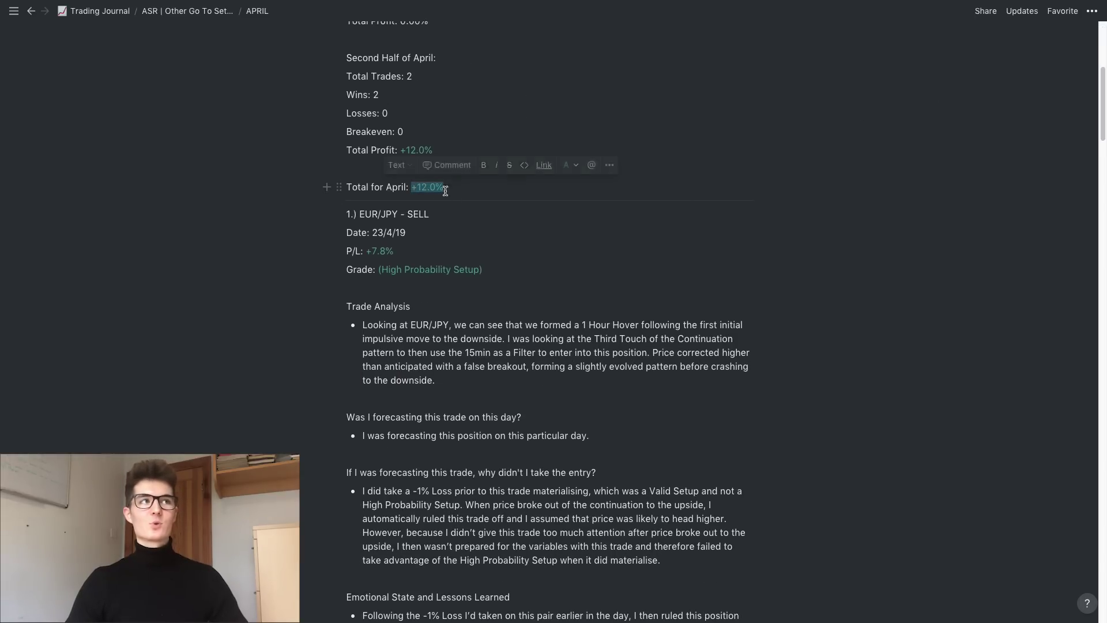
click(455, 233)
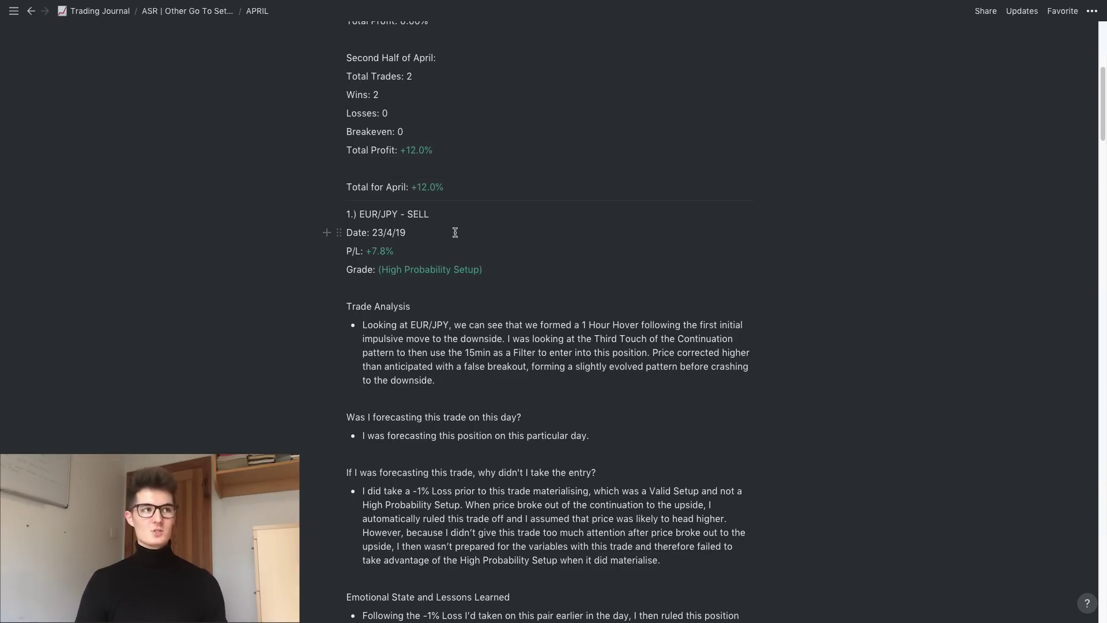
click(455, 232)
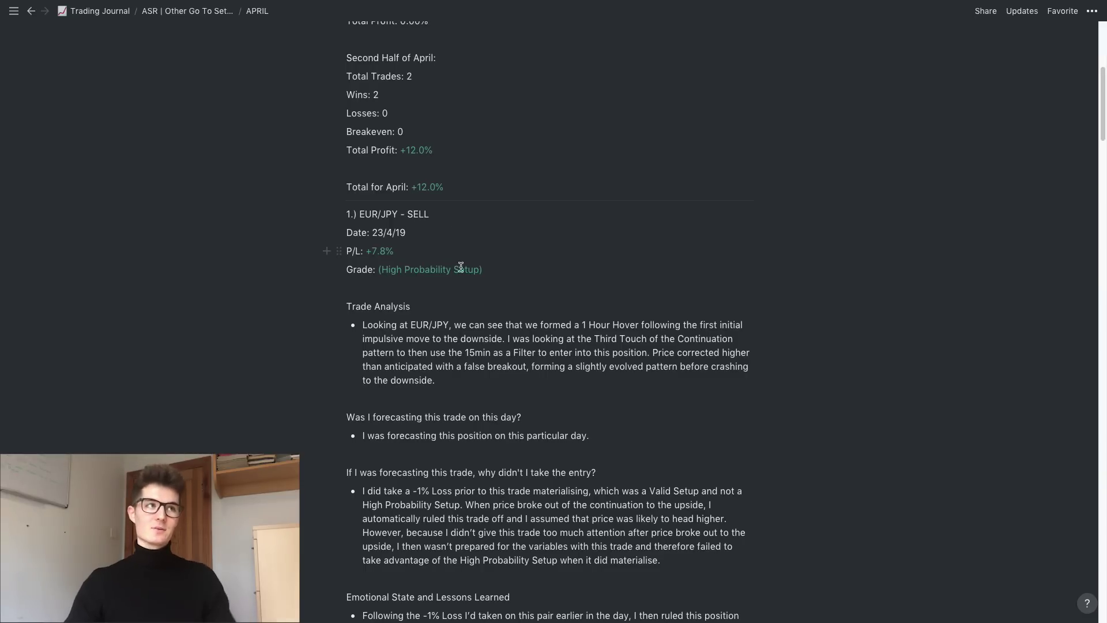
scroll(489, 269, down, 1)
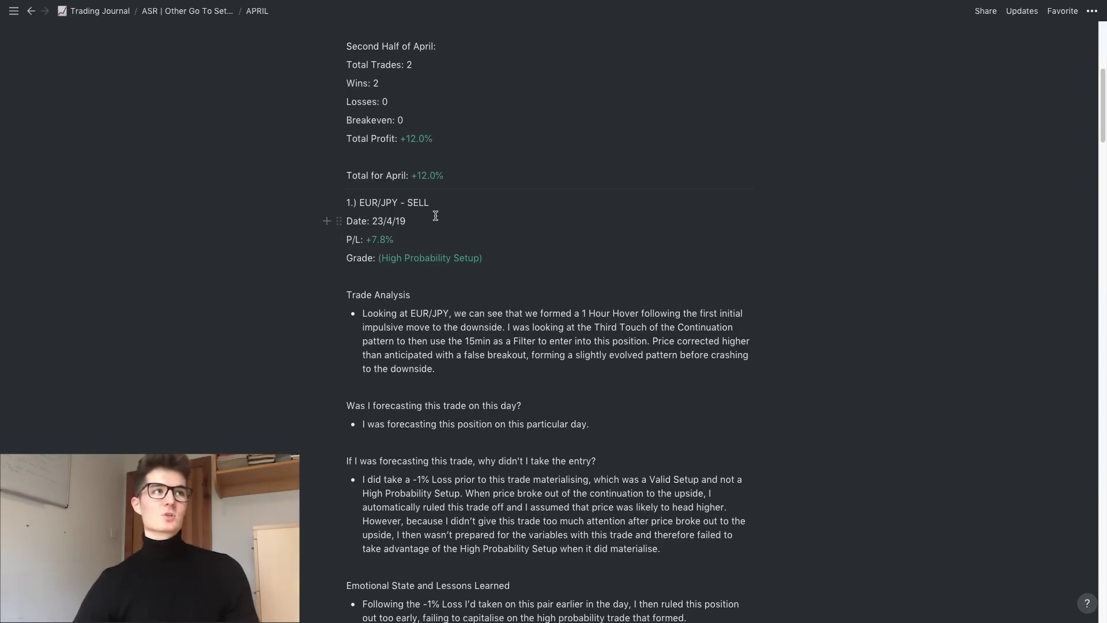
scroll(436, 219, down, 1)
scroll(438, 216, down, 2)
drag(433, 146, 345, 145)
click(429, 164)
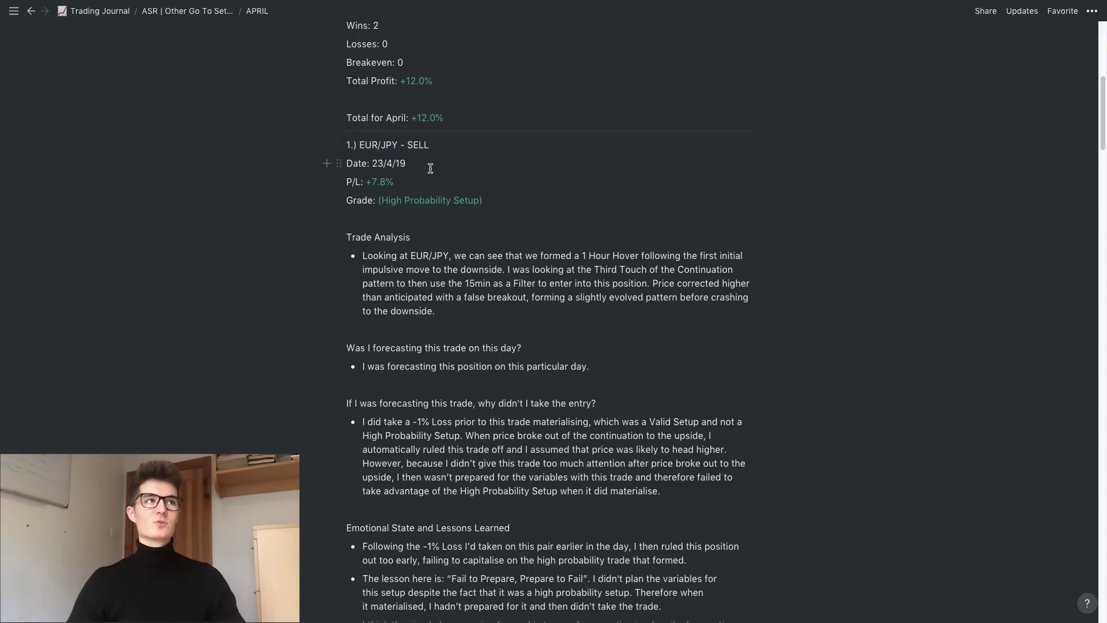
click(336, 165)
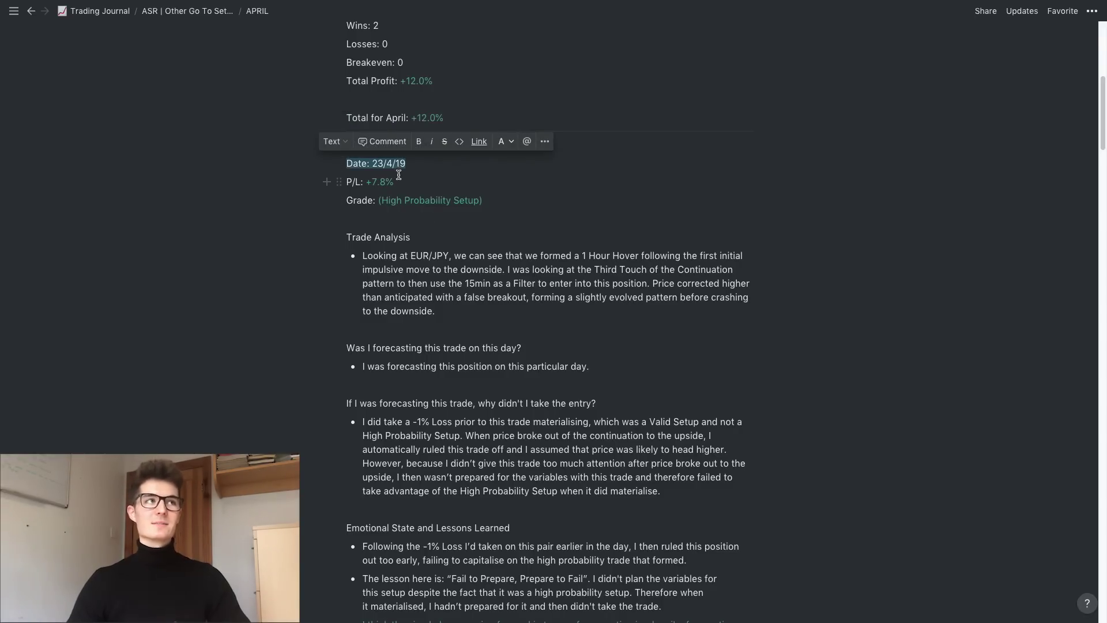
click(441, 187)
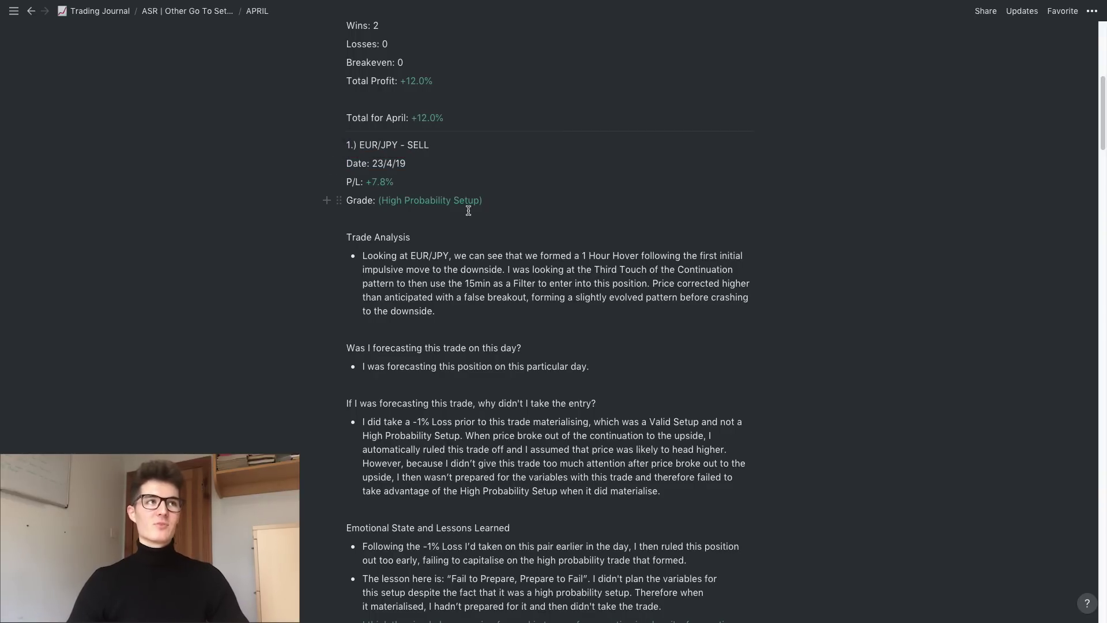
scroll(468, 247, down, 2)
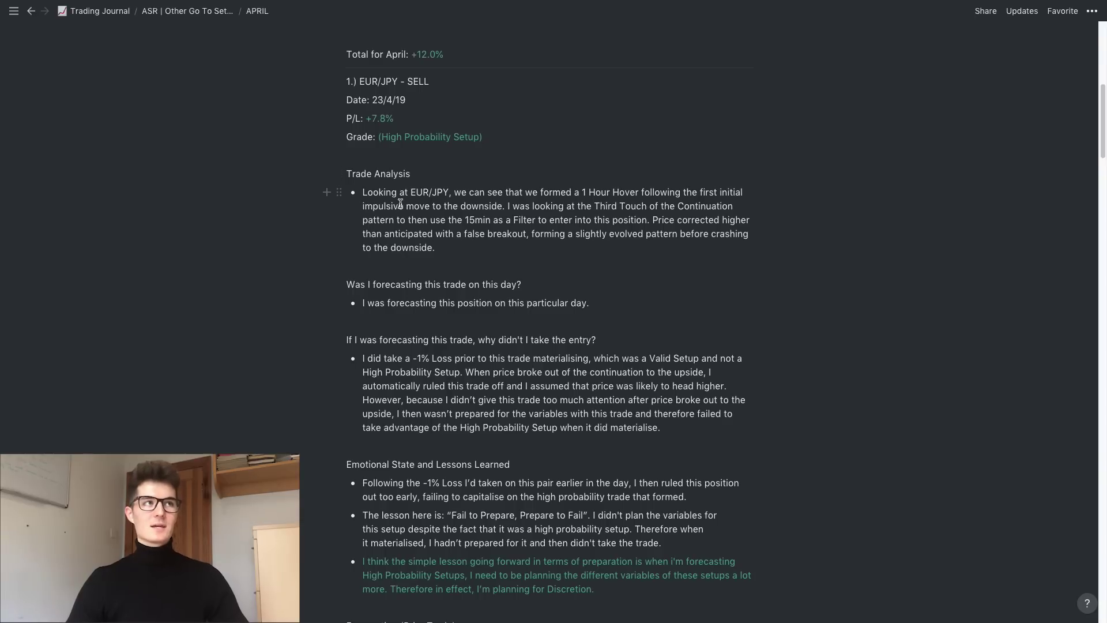
click(457, 246)
key(Escape)
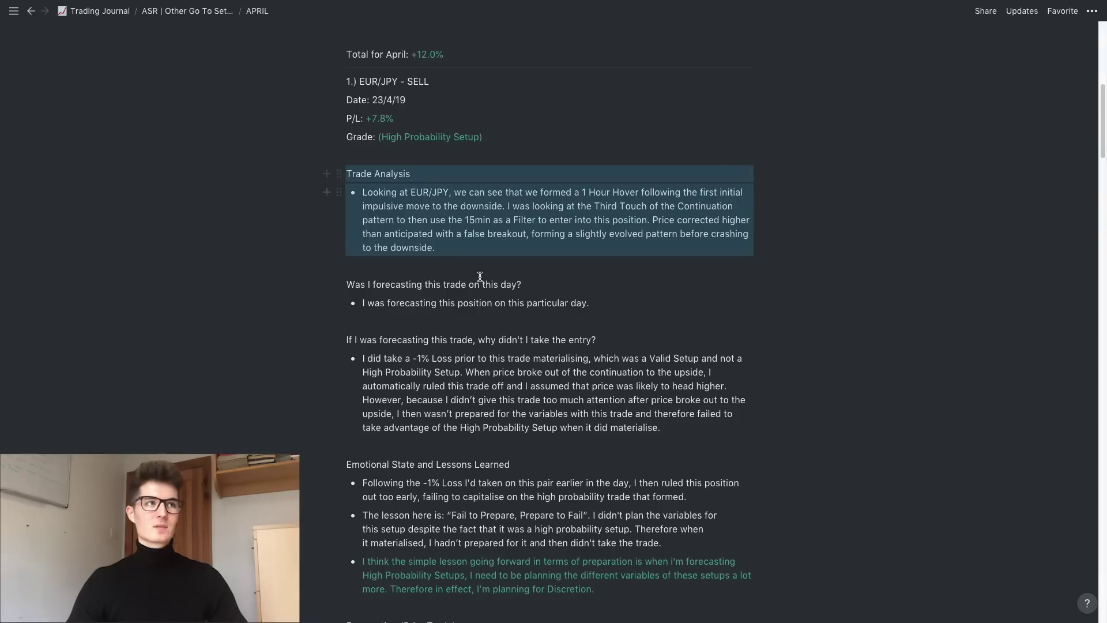
click(599, 304)
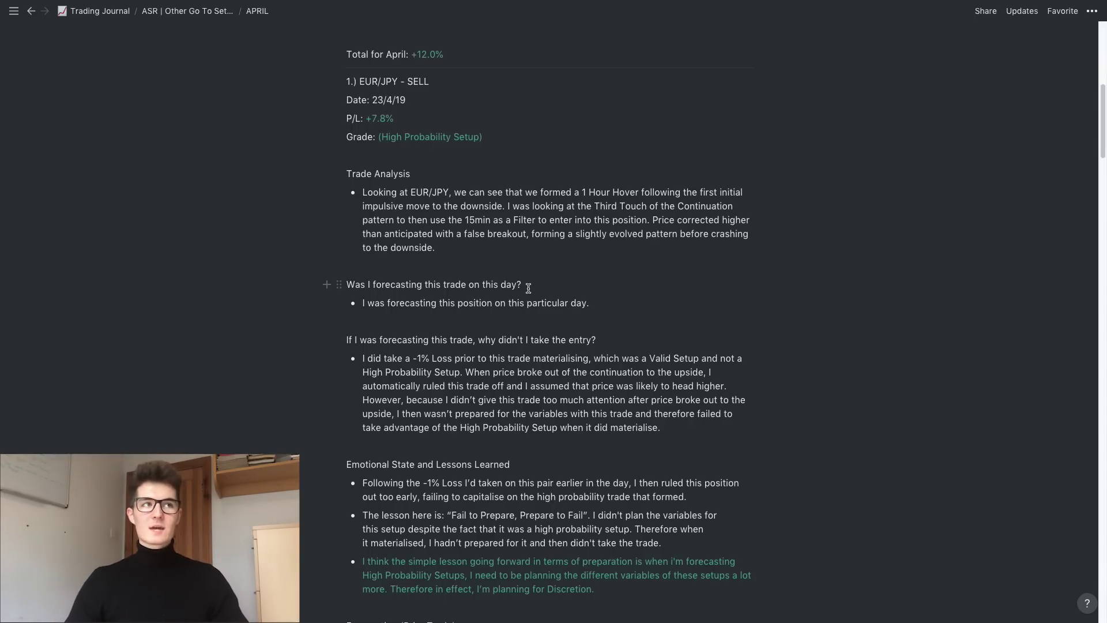
drag(528, 288, 346, 285)
click(385, 302)
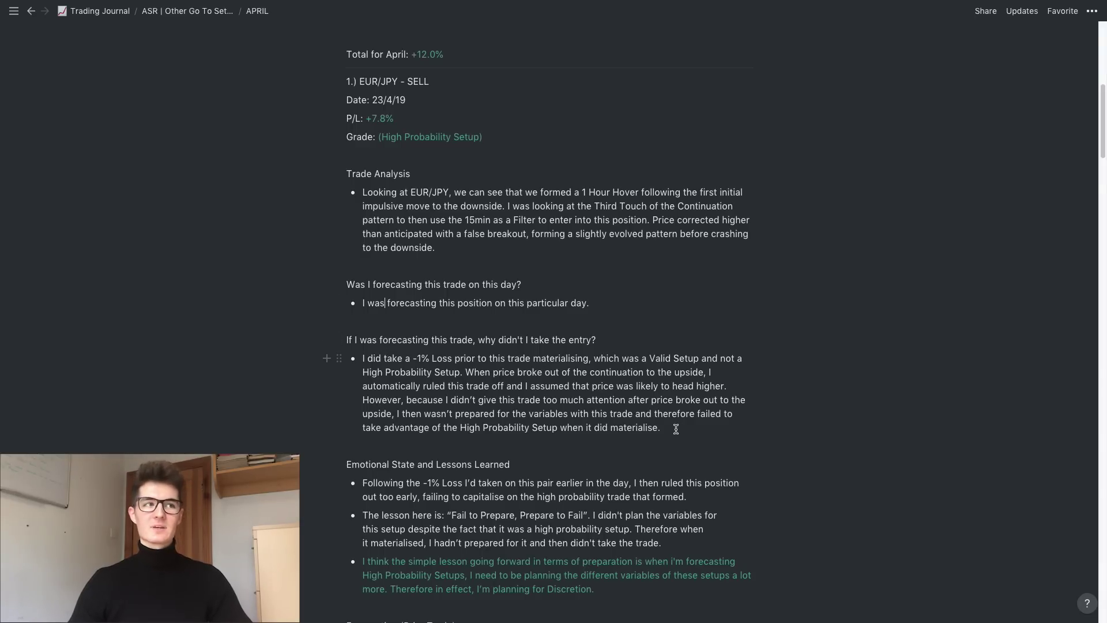
drag(676, 428, 359, 362)
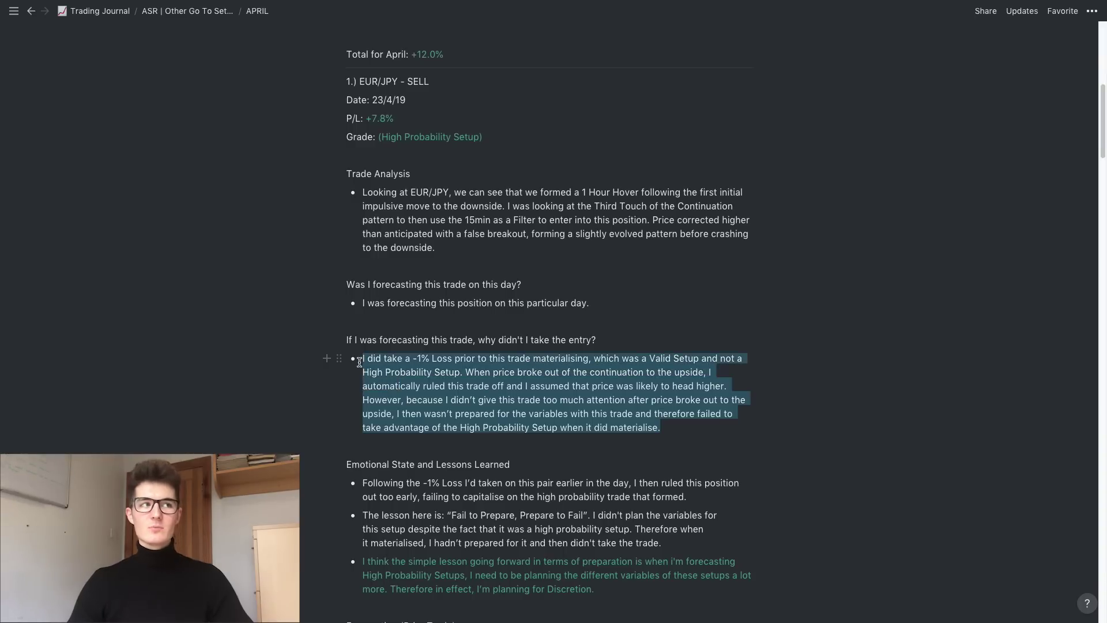
click(483, 412)
scroll(507, 410, down, 1)
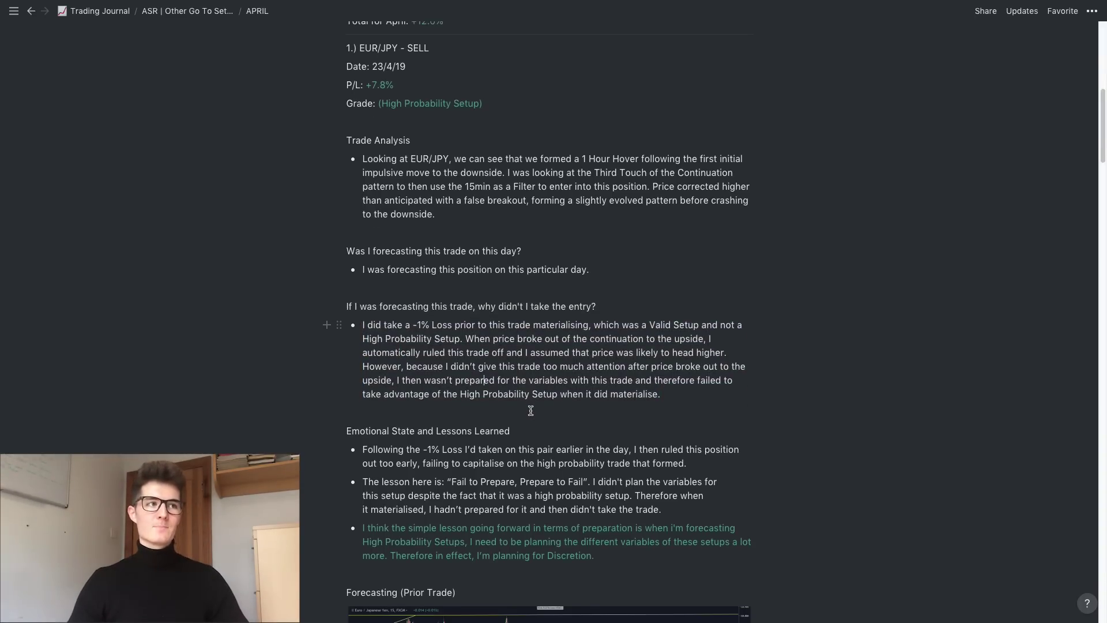
scroll(531, 410, down, 4)
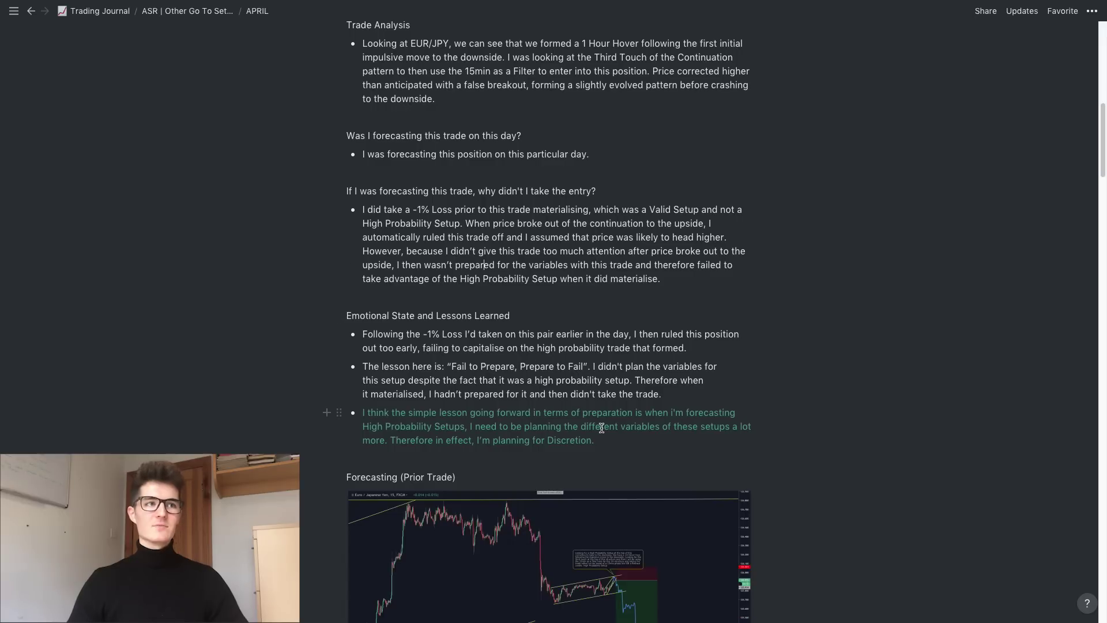
drag(611, 447, 349, 321)
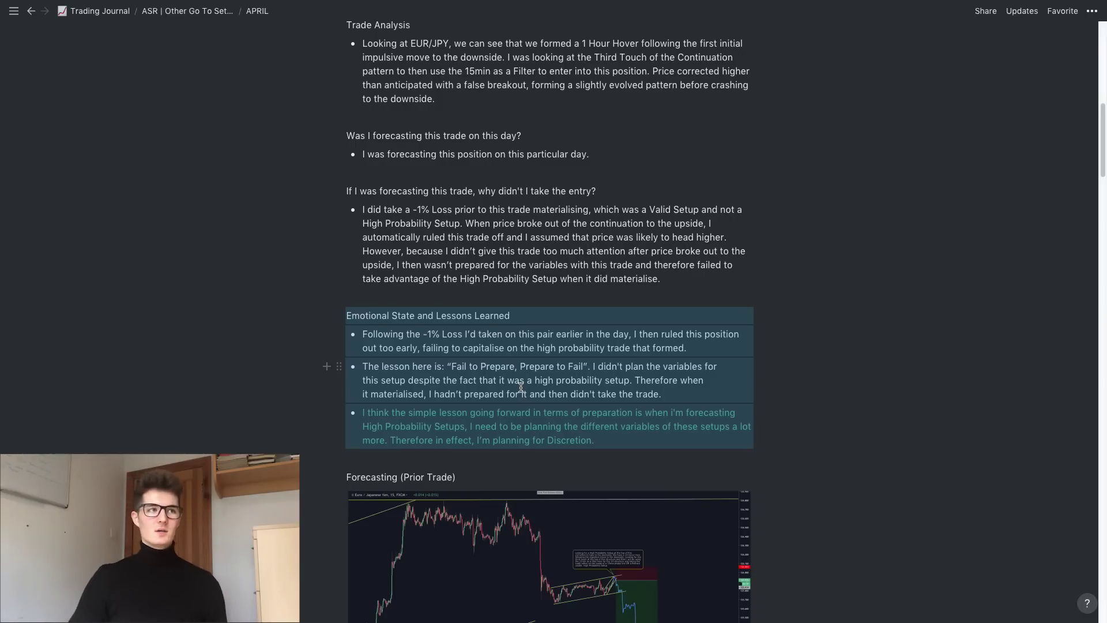
click(576, 435)
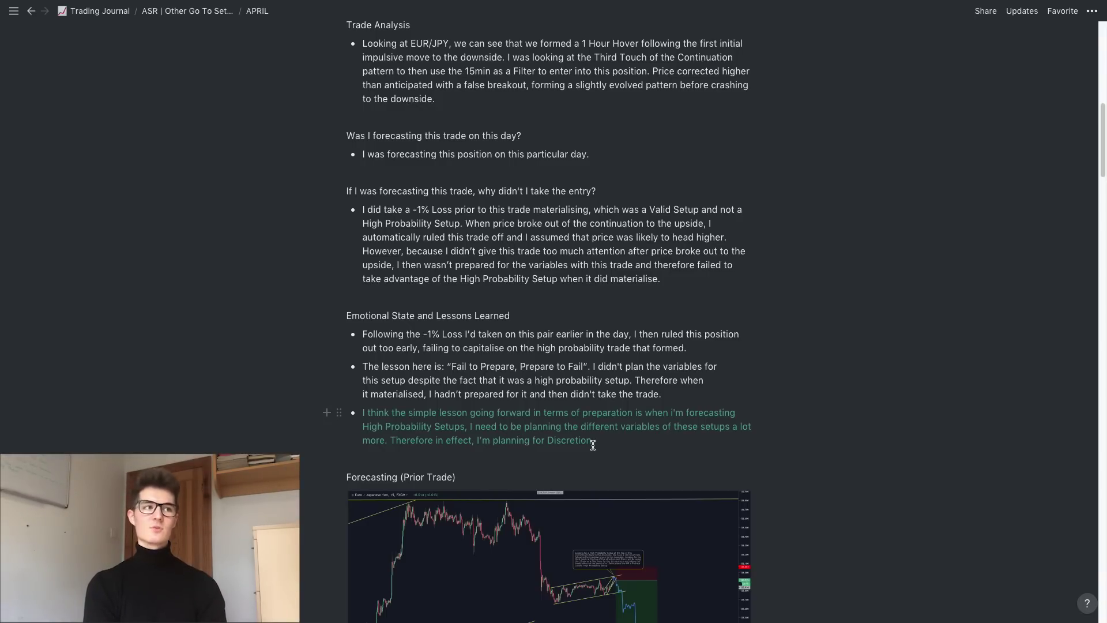
scroll(593, 445, down, 3)
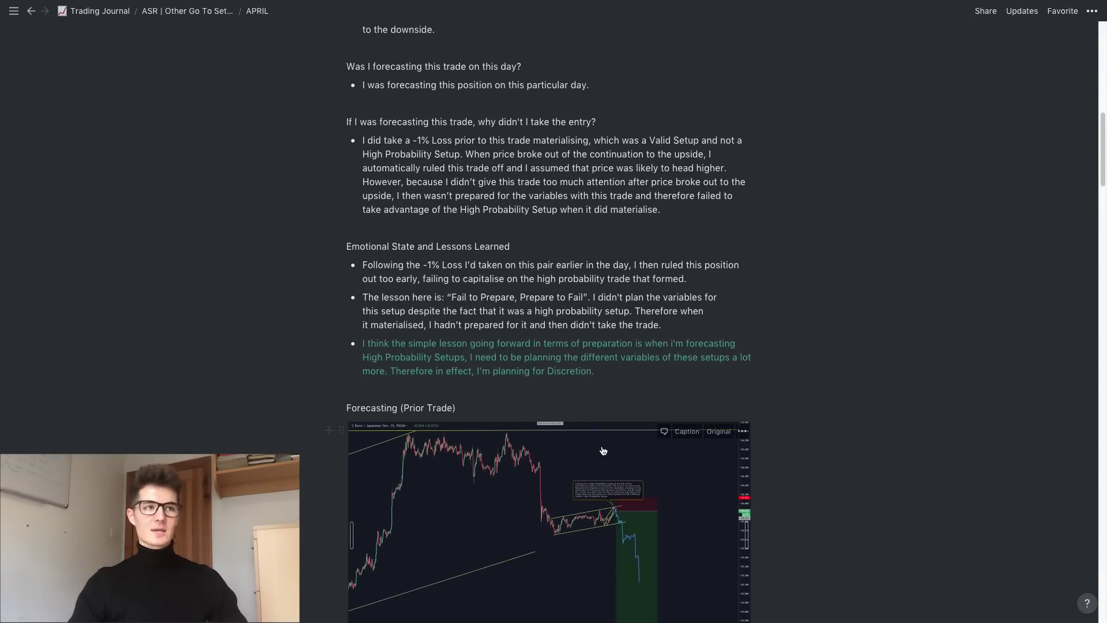
scroll(684, 451, down, 7)
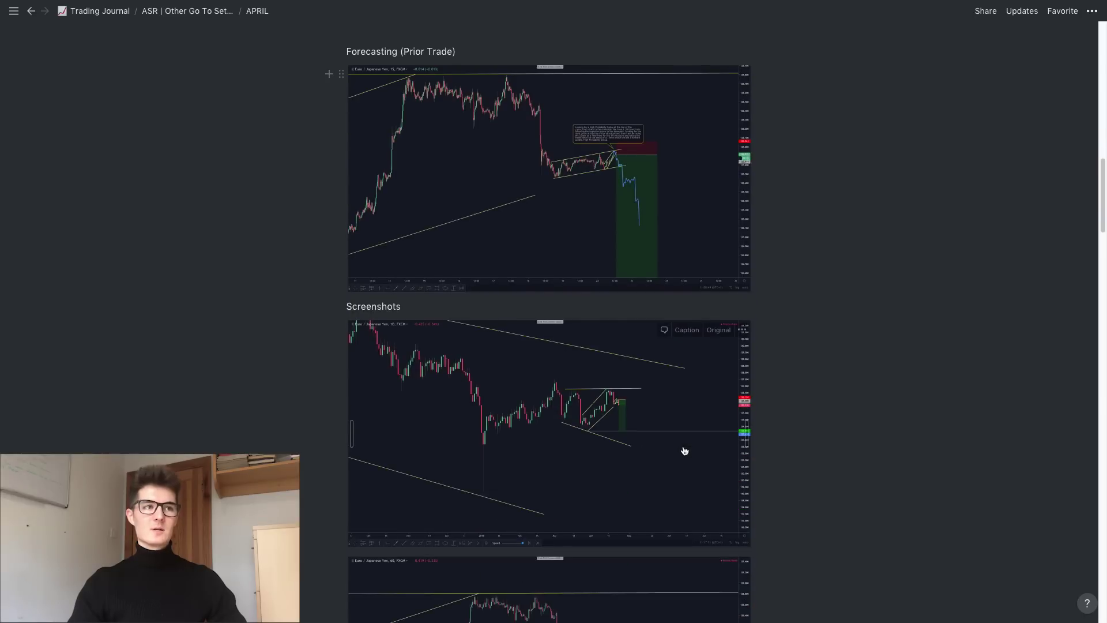
scroll(661, 413, down, 10)
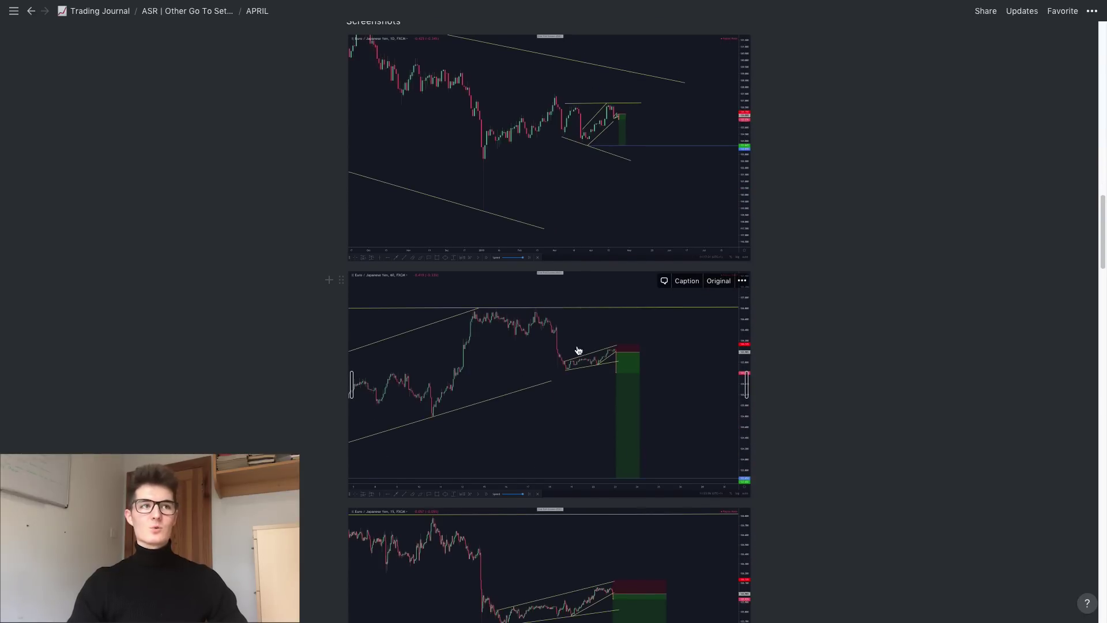
scroll(669, 384, down, 2)
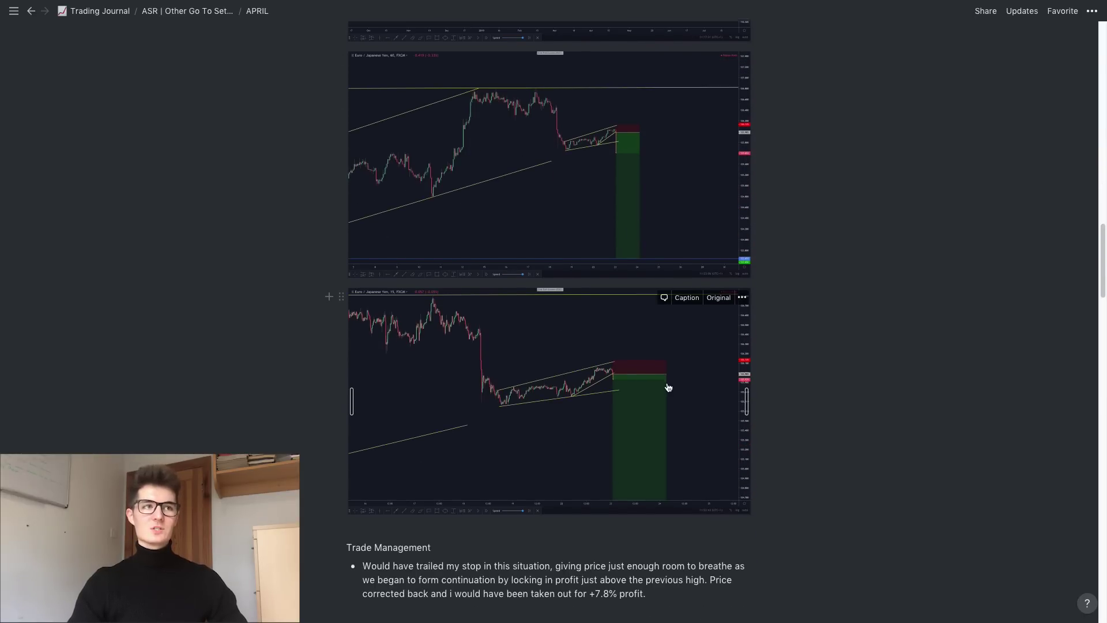
scroll(669, 388, down, 8)
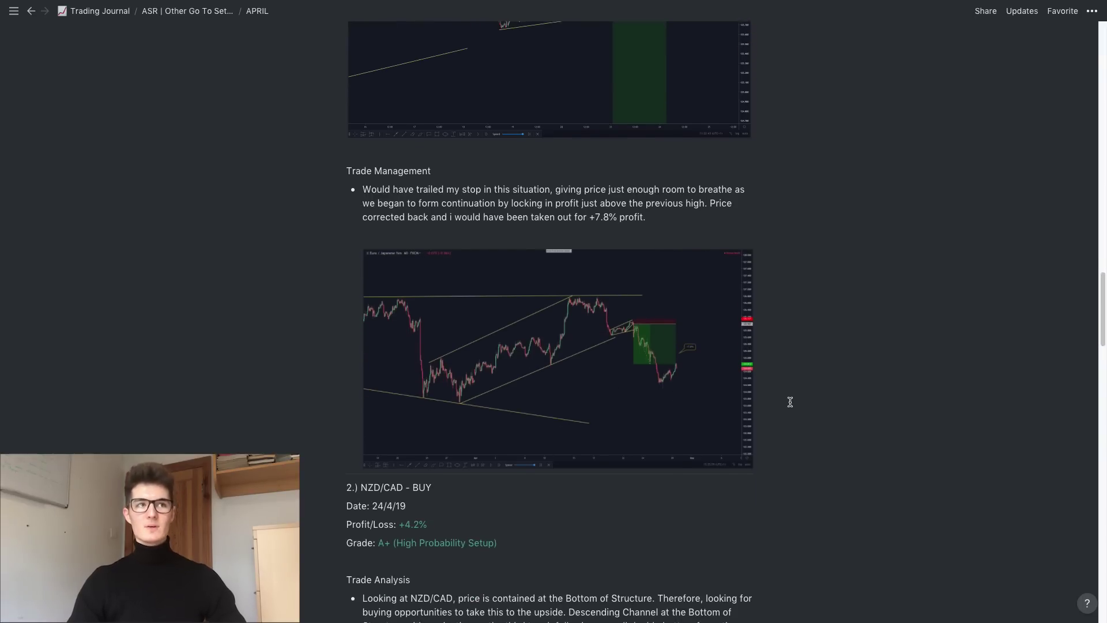
scroll(789, 398, up, 1)
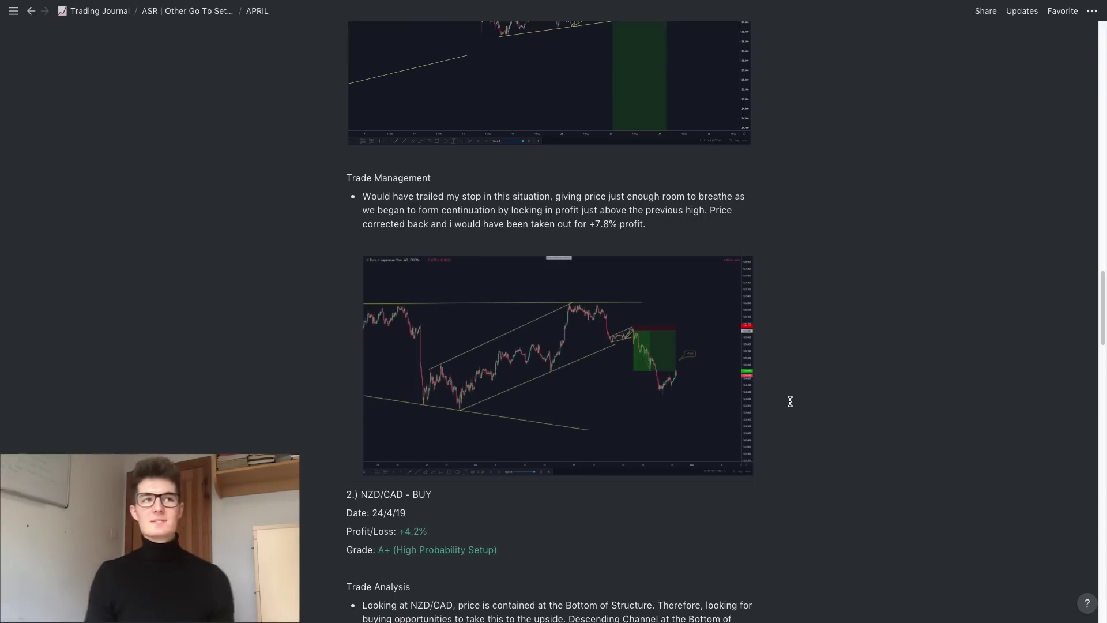